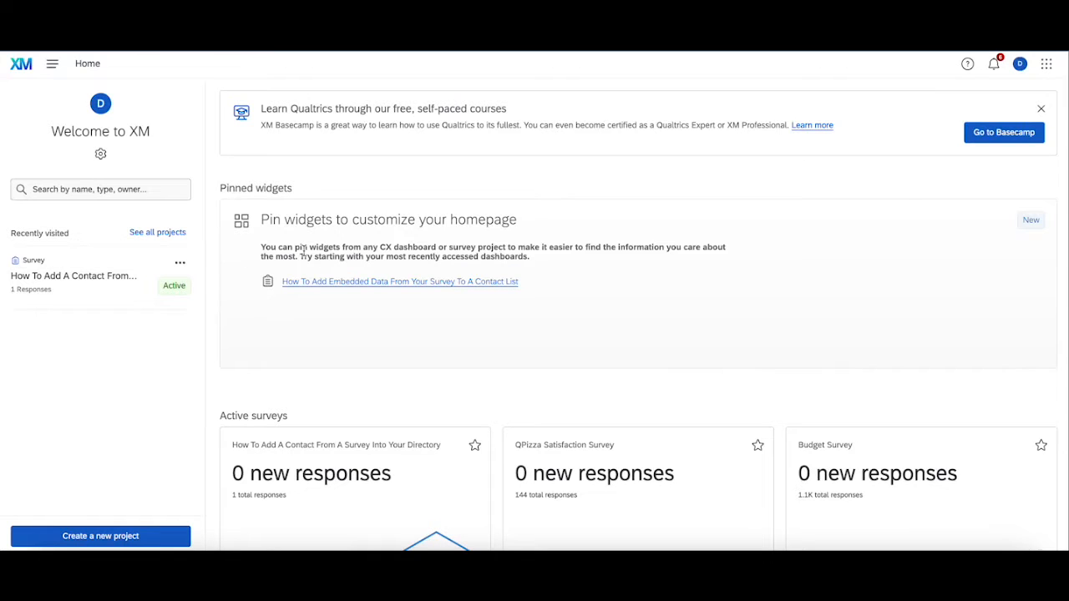
- Visit the Directories page from the main menu, then return to the XM home page
{"action": "left_click", "coordinate": [52, 63]}
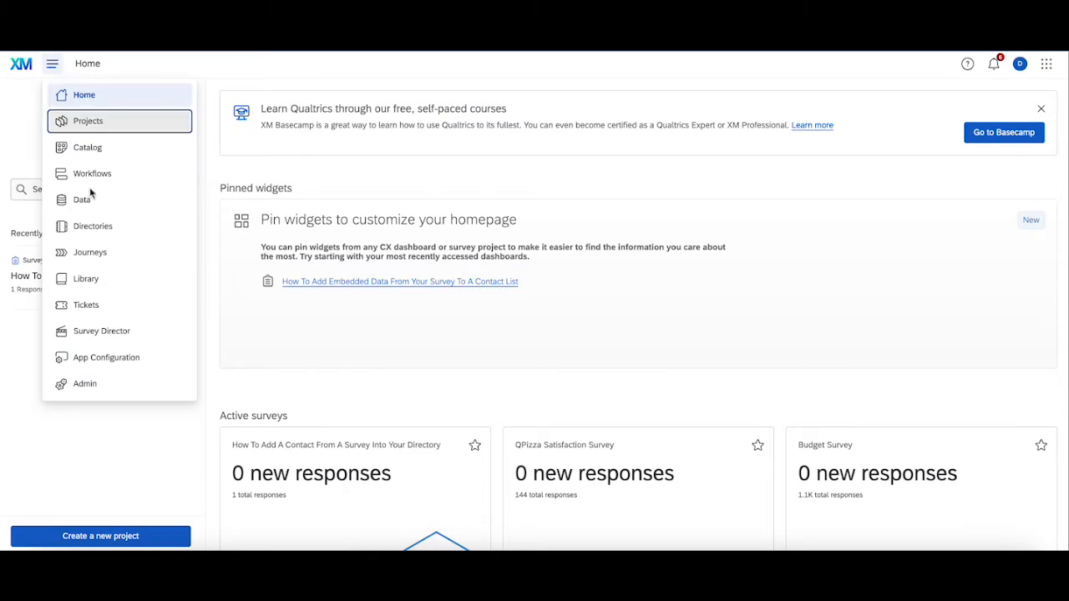
{"action": "left_click", "coordinate": [106, 229]}
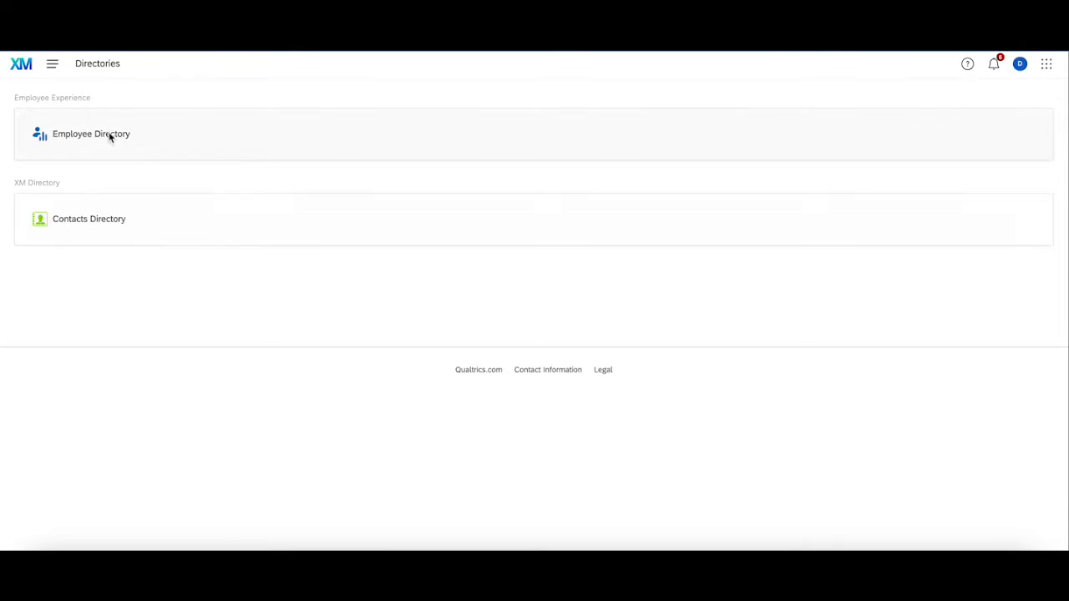
{"action": "left_click", "coordinate": [15, 68]}
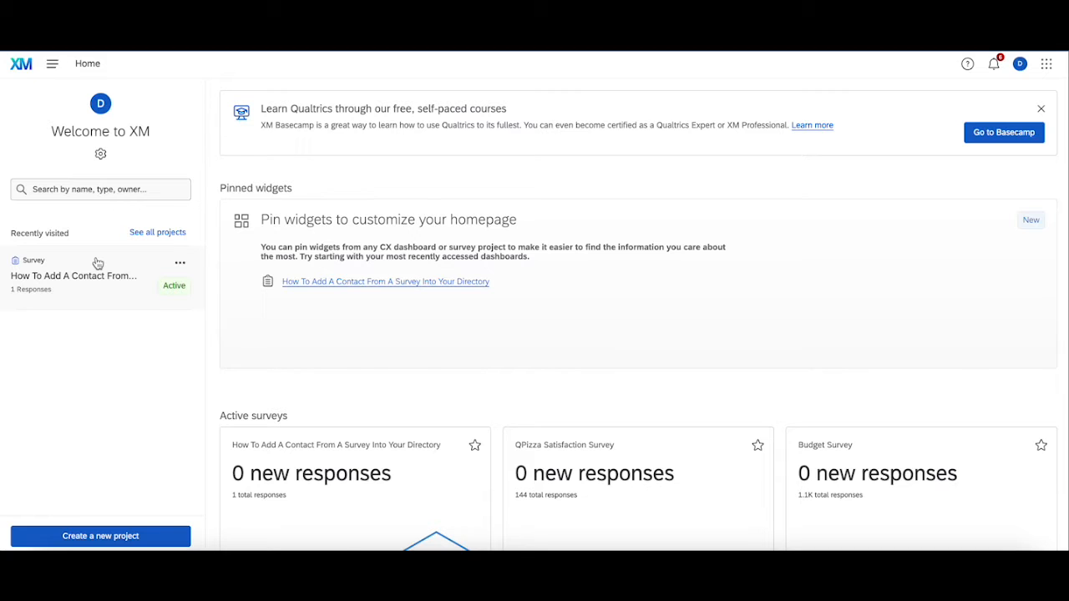
- Open the recently visited contact survey and review questions Q1–Q5 in the builder
{"action": "left_click", "coordinate": [94, 261]}
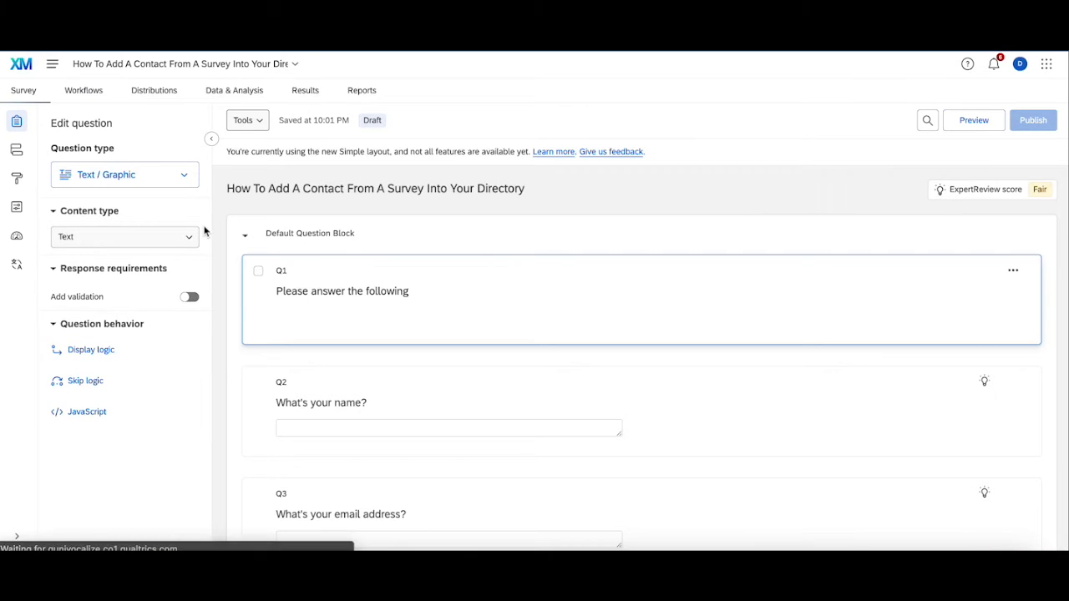
{"action": "scroll", "coordinate": [380, 239], "scroll_direction": "down", "scroll_amount": 1}
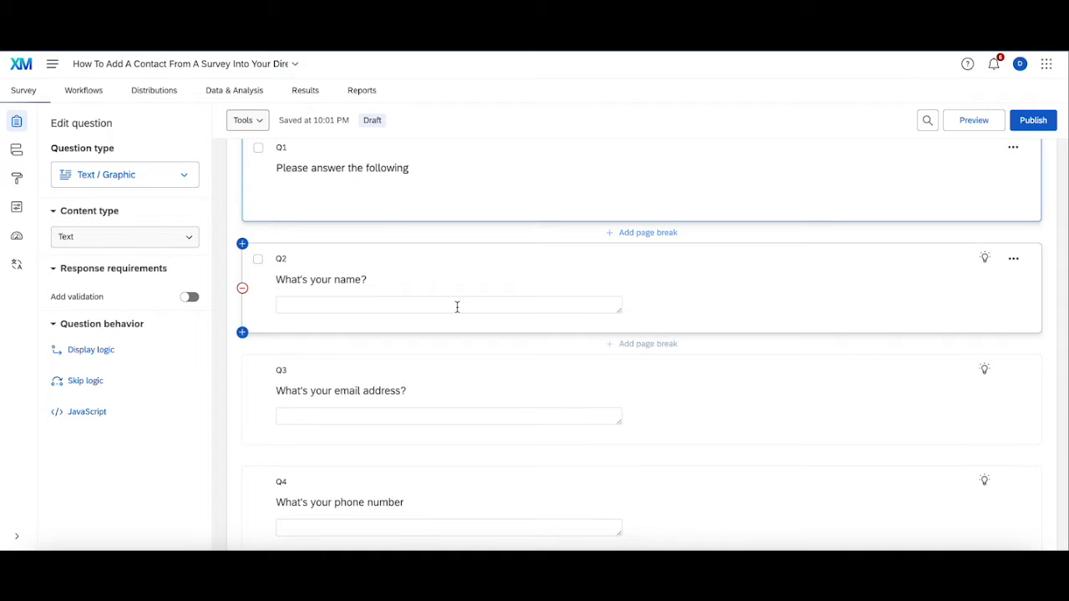
{"action": "scroll", "coordinate": [456, 305], "scroll_direction": "down", "scroll_amount": 1}
{"action": "scroll", "coordinate": [443, 317], "scroll_direction": "down", "scroll_amount": 2}
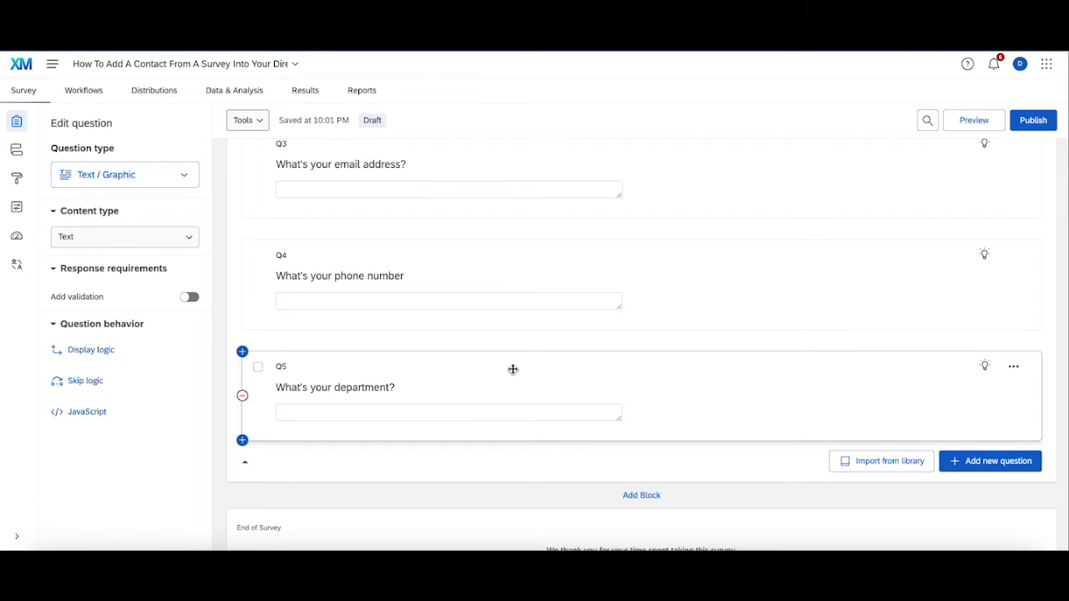
{"action": "scroll", "coordinate": [513, 367], "scroll_direction": "up", "scroll_amount": 3}
{"action": "scroll", "coordinate": [499, 343], "scroll_direction": "down", "scroll_amount": 1}
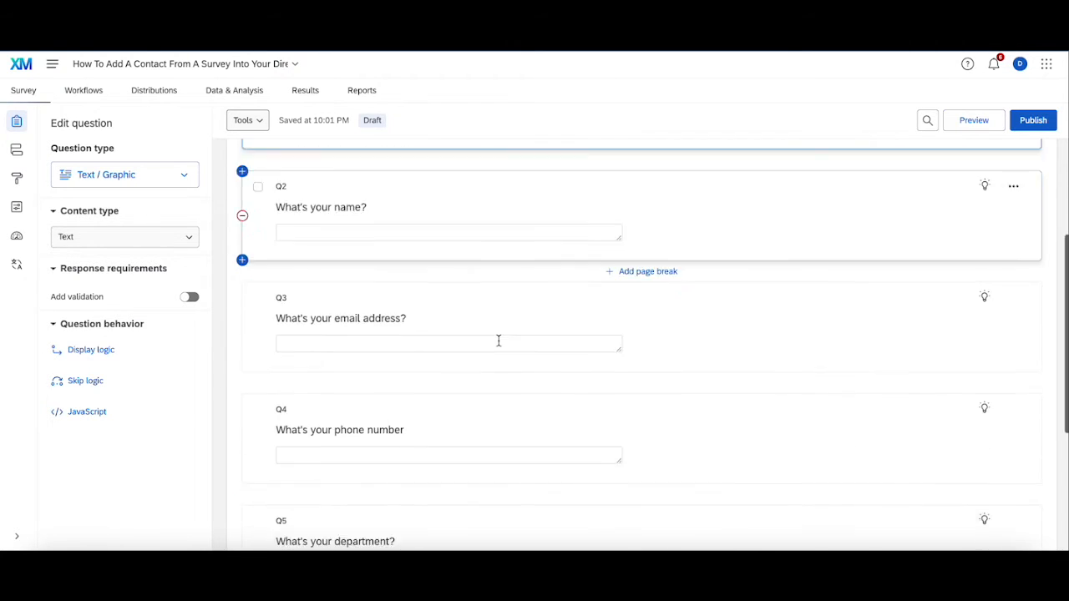
{"action": "scroll", "coordinate": [498, 341], "scroll_direction": "down", "scroll_amount": 1}
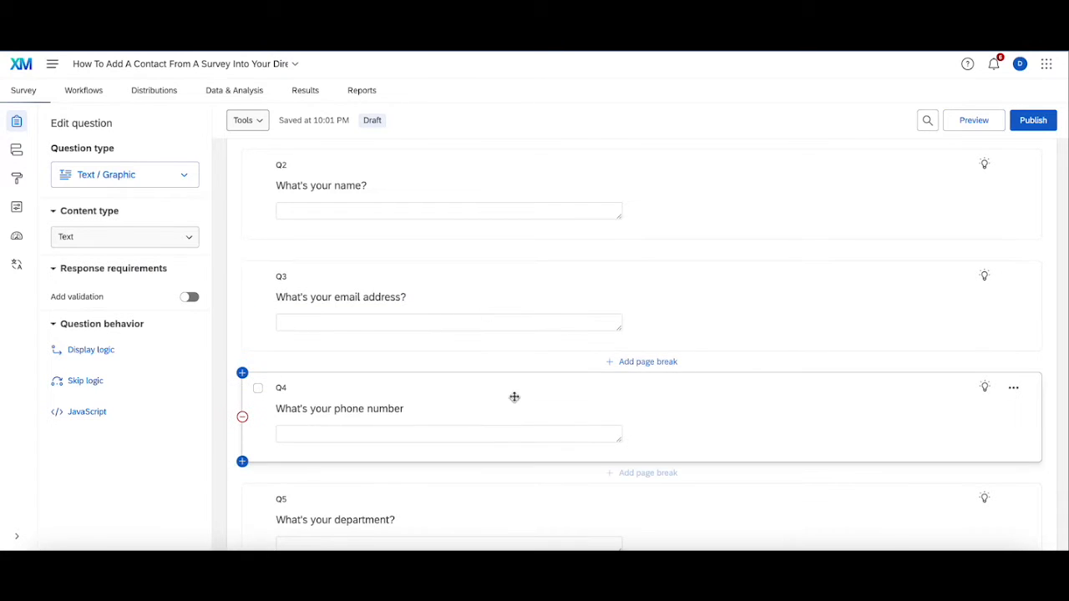
{"action": "scroll", "coordinate": [518, 405], "scroll_direction": "down", "scroll_amount": 4}
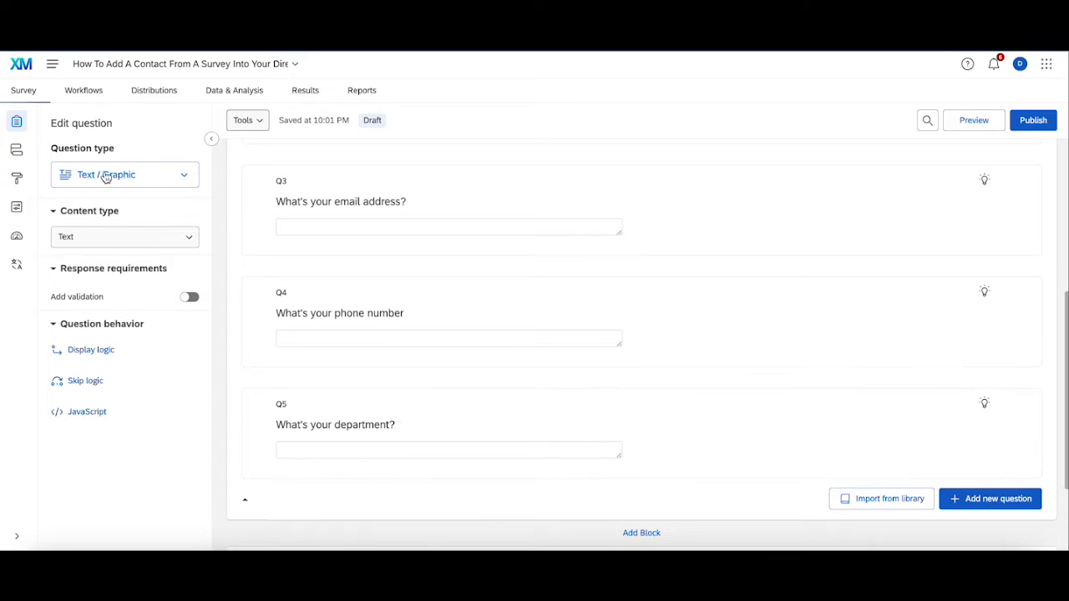
{"action": "left_click", "coordinate": [18, 152]}
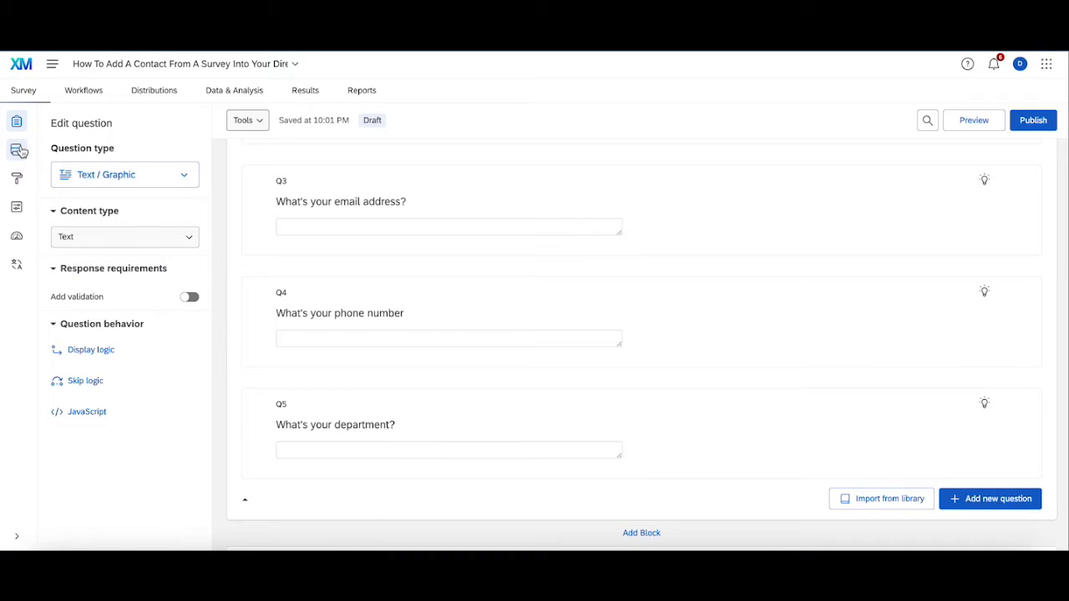
- Add an Embedded Data element with a Name field piped from the Q2 answer
{"action": "left_click", "coordinate": [103, 202]}
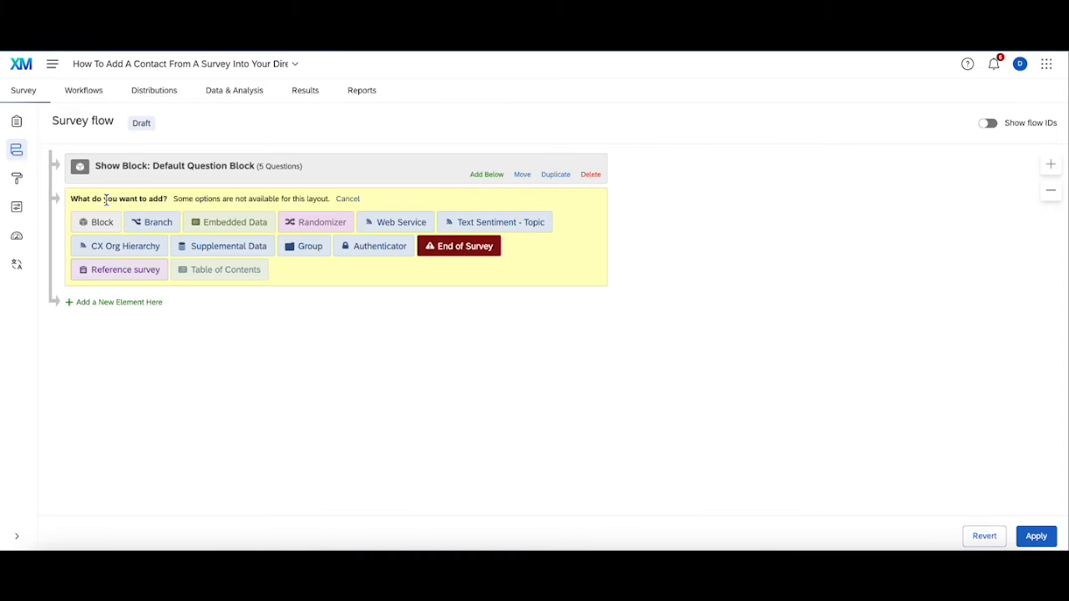
{"action": "left_click", "coordinate": [206, 223]}
{"action": "type", "text": "Name"}
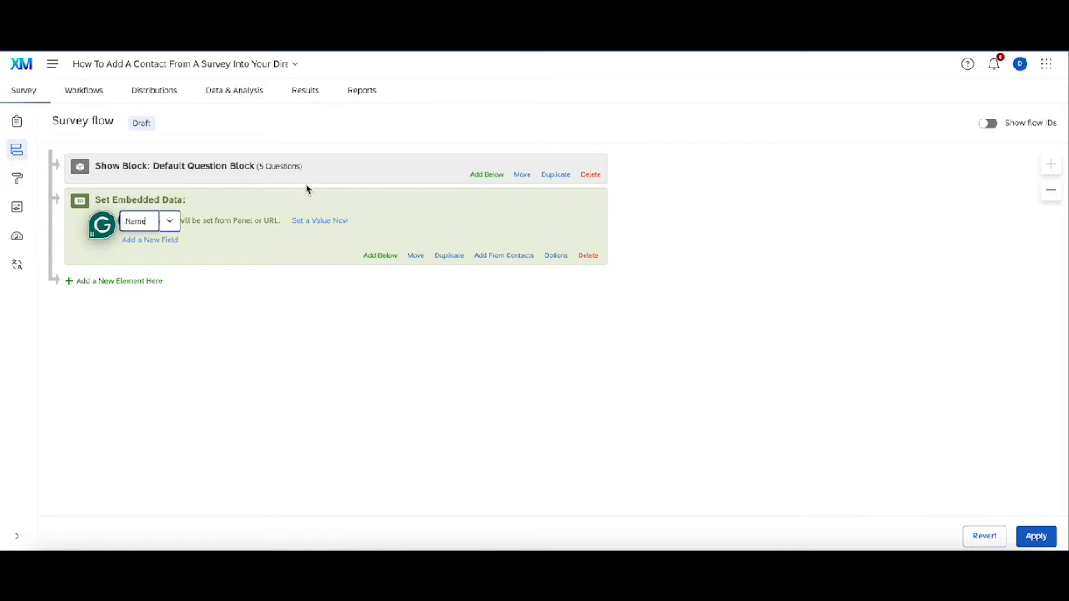
{"action": "key", "text": "Return"}
{"action": "left_click", "coordinate": [341, 221]}
{"action": "left_click", "coordinate": [248, 222]}
{"action": "mouse_move", "coordinate": [277, 244]}
{"action": "mouse_move", "coordinate": [435, 274]}
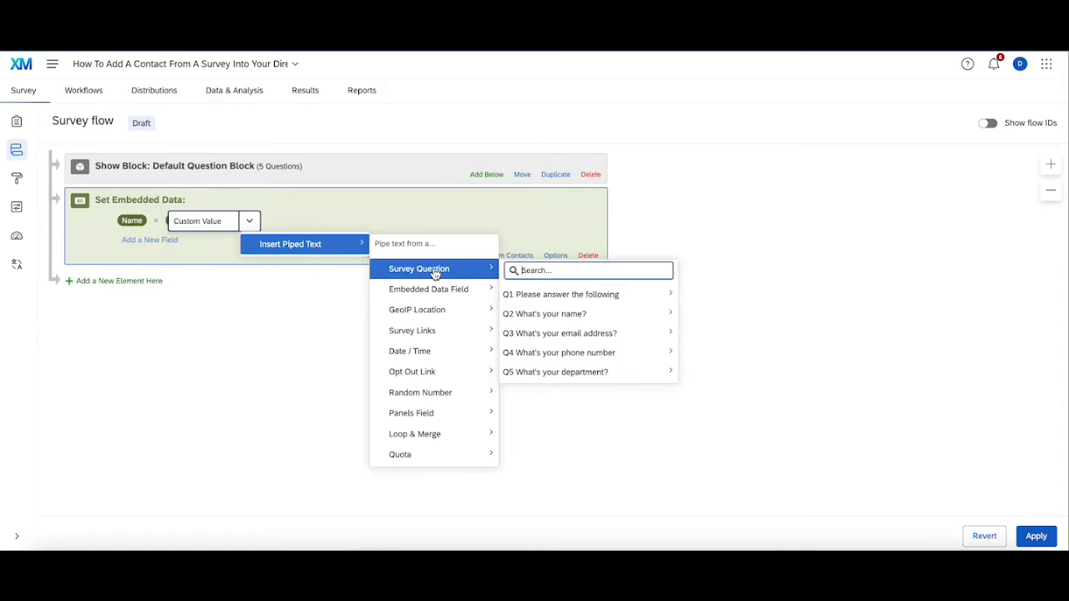
{"action": "mouse_move", "coordinate": [566, 312]}
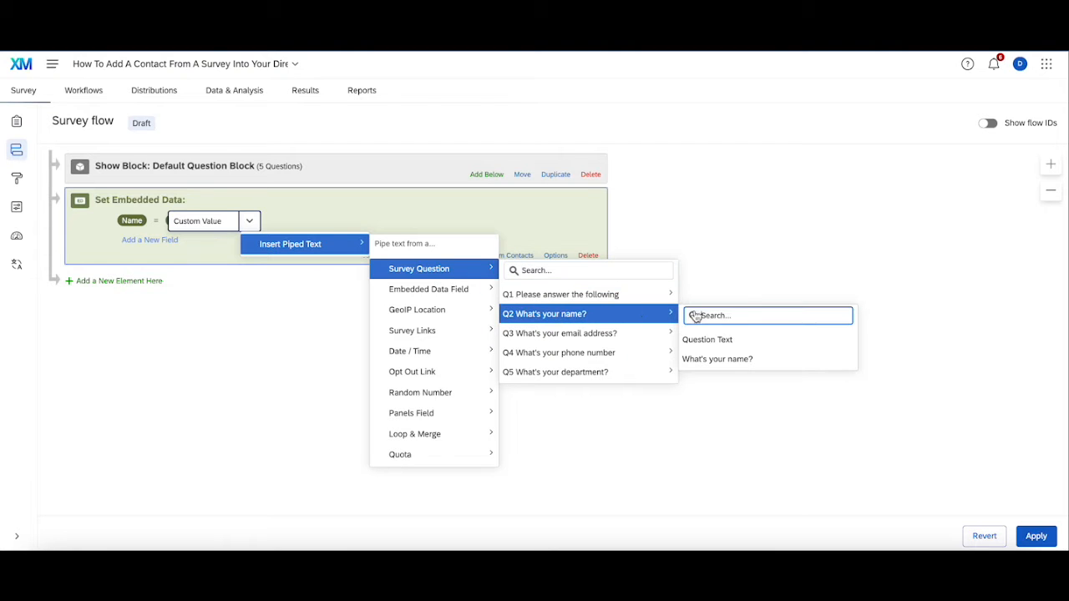
{"action": "left_click", "coordinate": [741, 362]}
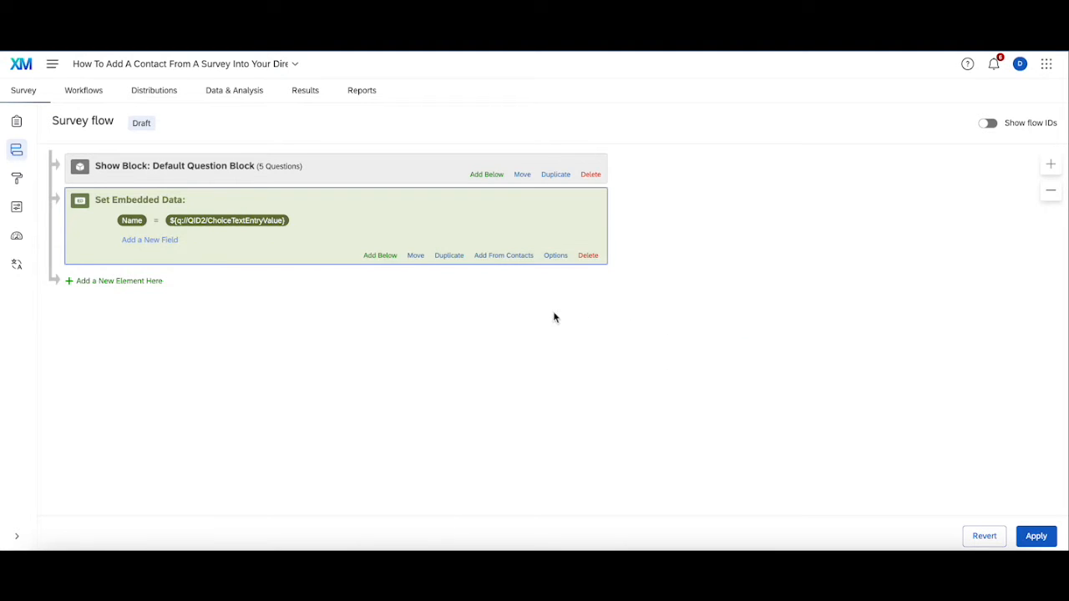
- Add a second embedded data element, then delete it as unneeded
{"action": "left_click", "coordinate": [126, 281]}
{"action": "left_click", "coordinate": [215, 305]}
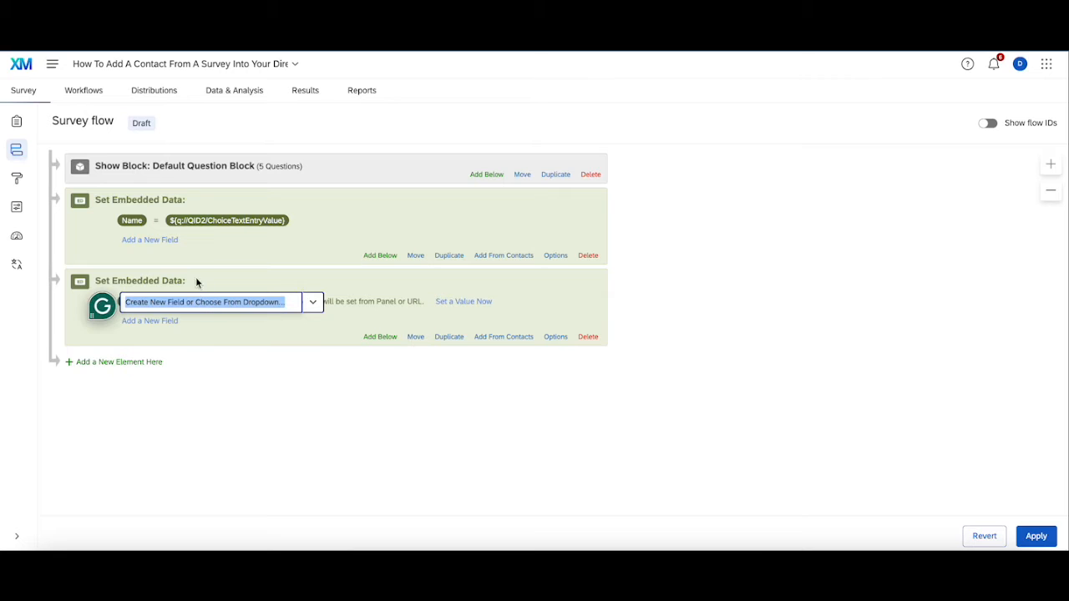
{"action": "left_click", "coordinate": [588, 336]}
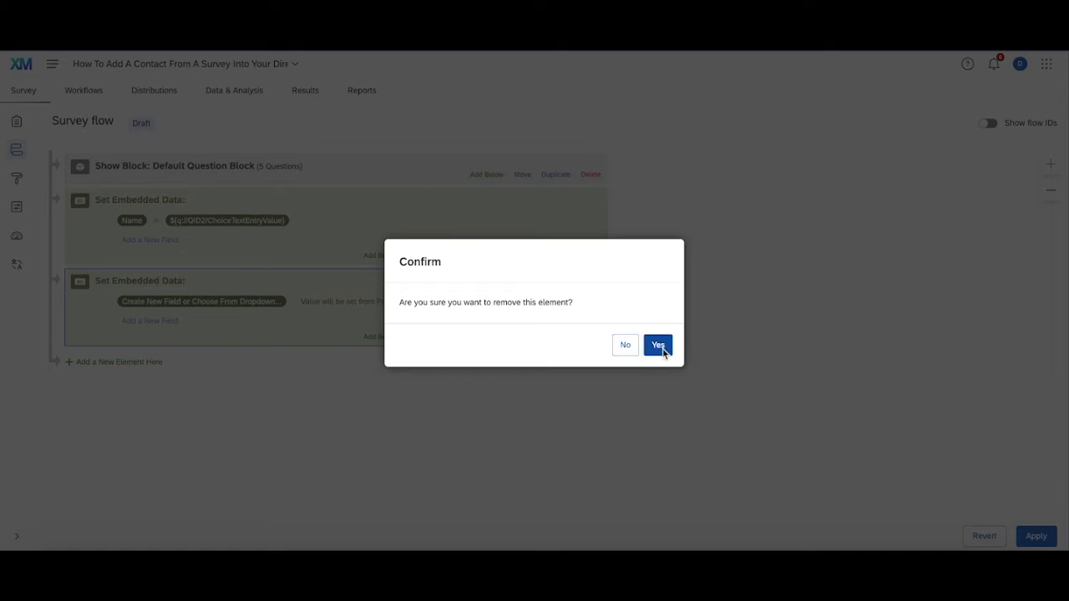
{"action": "left_click", "coordinate": [658, 346]}
- Add a Department field piped from the Q5 answer and apply the flow changes
{"action": "left_click", "coordinate": [170, 241]}
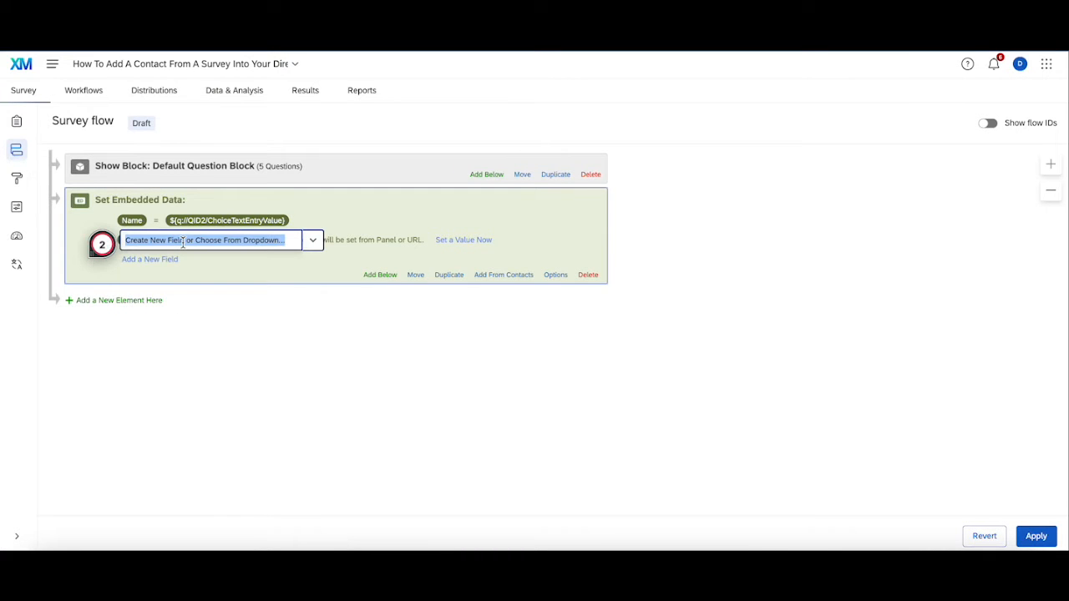
{"action": "type", "text": "Department"}
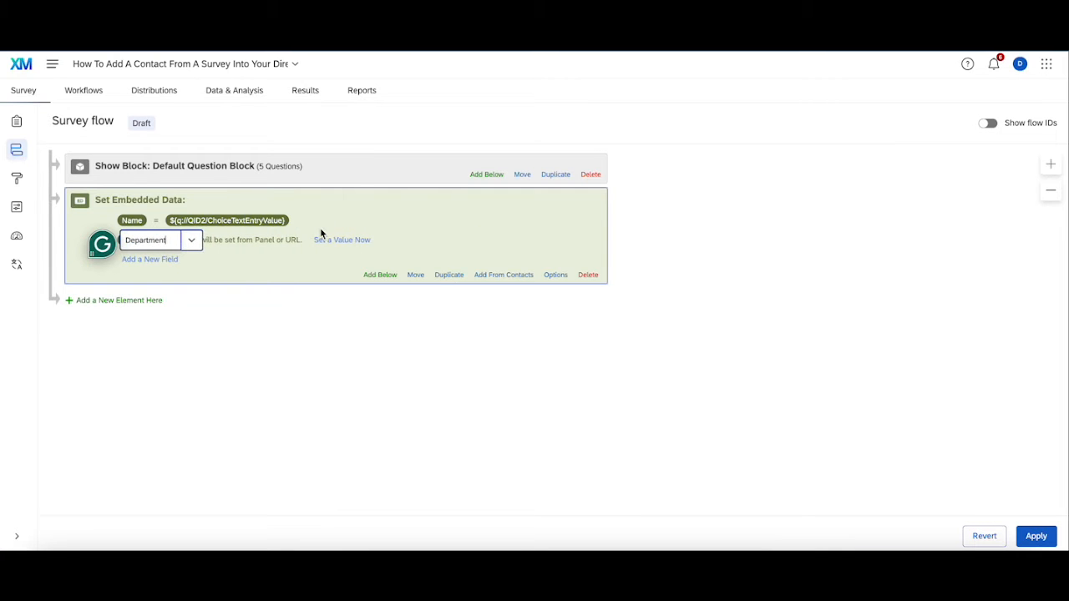
{"action": "key", "text": "Return"}
{"action": "left_click", "coordinate": [334, 240]}
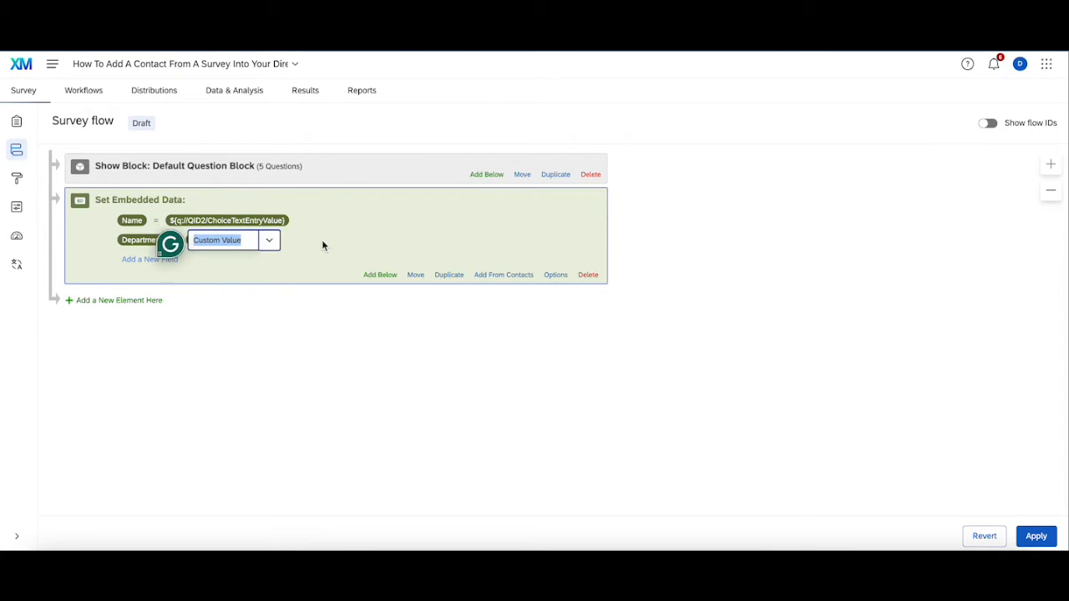
{"action": "left_click", "coordinate": [269, 241]}
{"action": "mouse_move", "coordinate": [337, 264]}
{"action": "mouse_move", "coordinate": [438, 289]}
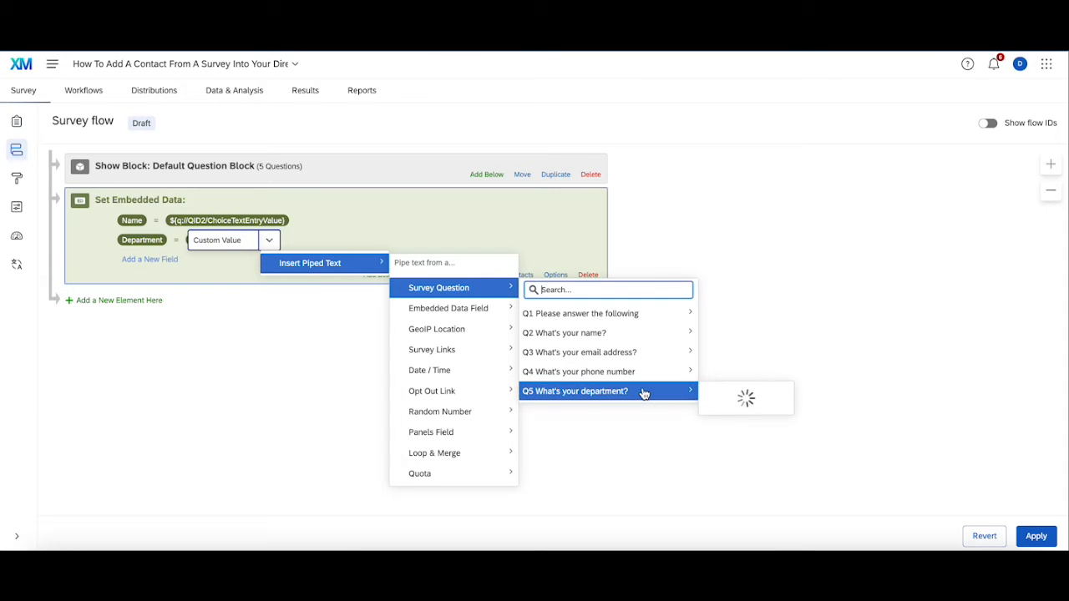
{"action": "mouse_move", "coordinate": [644, 393]}
{"action": "left_click", "coordinate": [787, 436]}
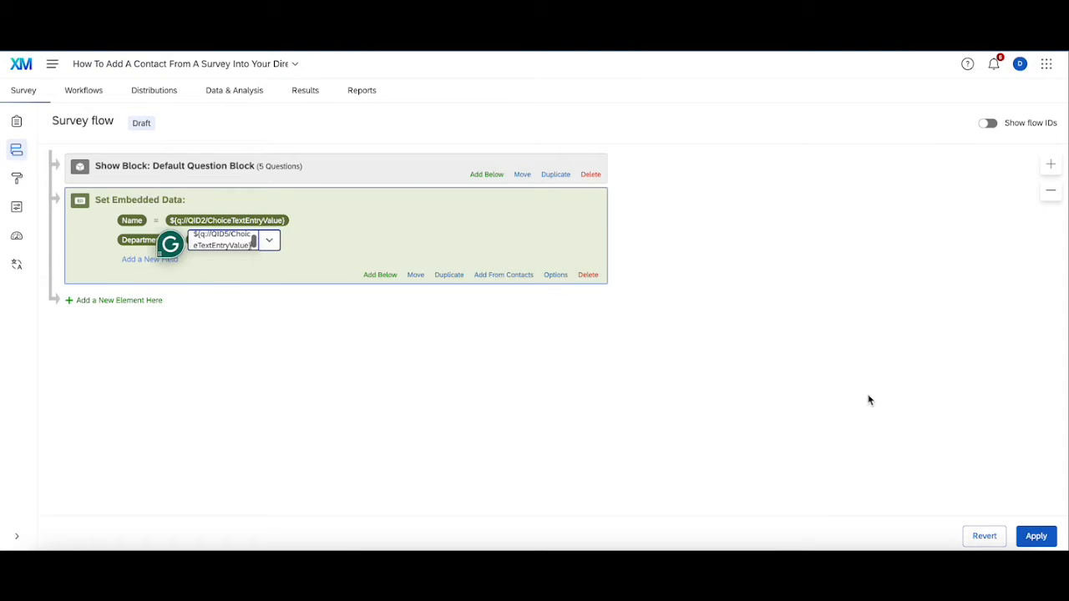
{"action": "left_click", "coordinate": [1048, 539]}
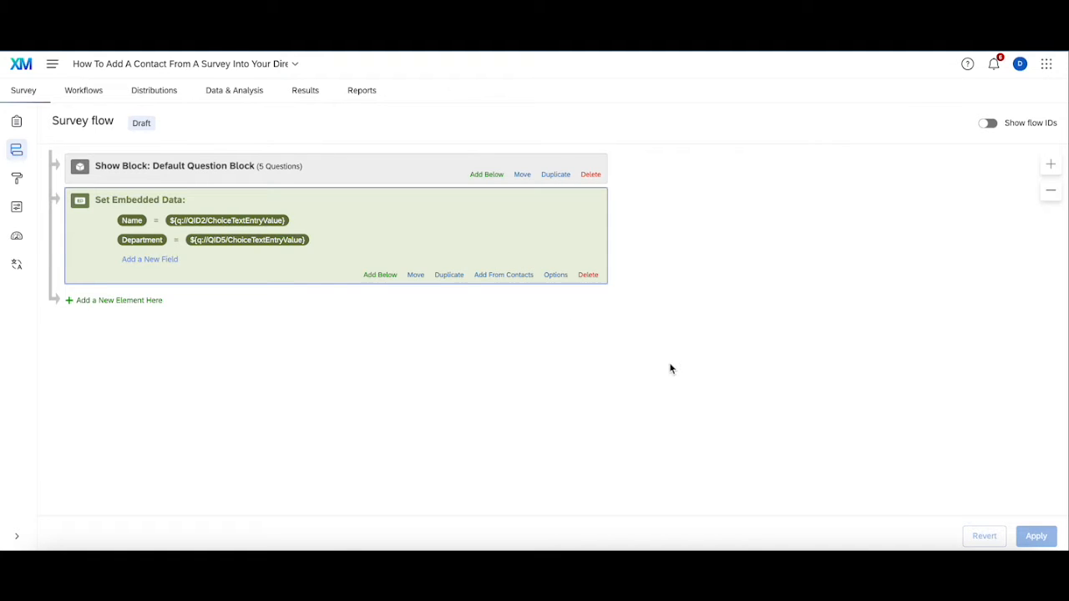
- Create an event-started workflow triggered by newly created survey responses
{"action": "left_click", "coordinate": [20, 127]}
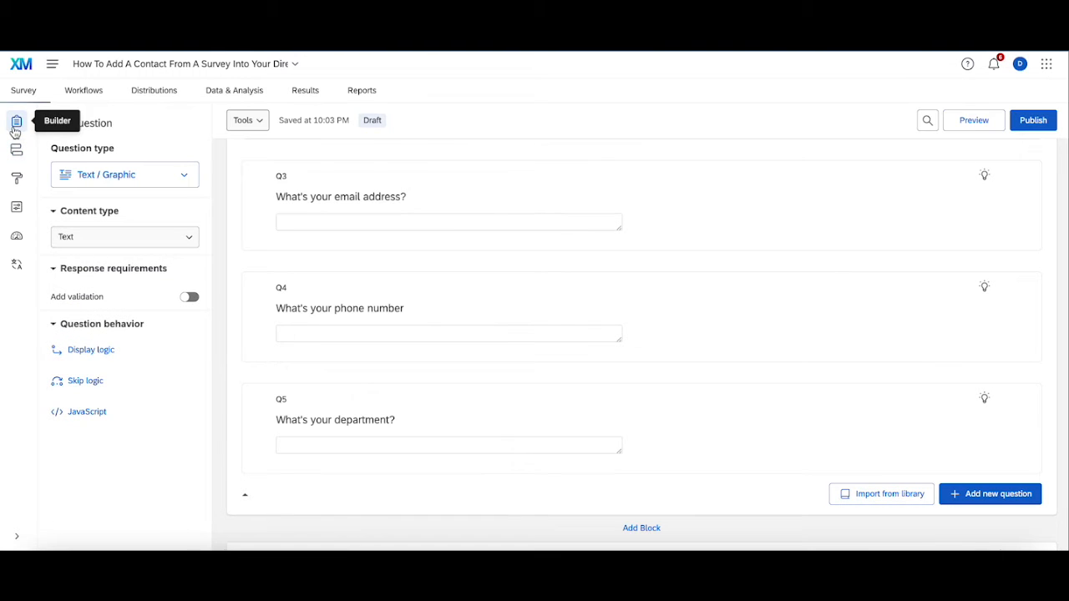
{"action": "scroll", "coordinate": [492, 200], "scroll_direction": "up", "scroll_amount": 3}
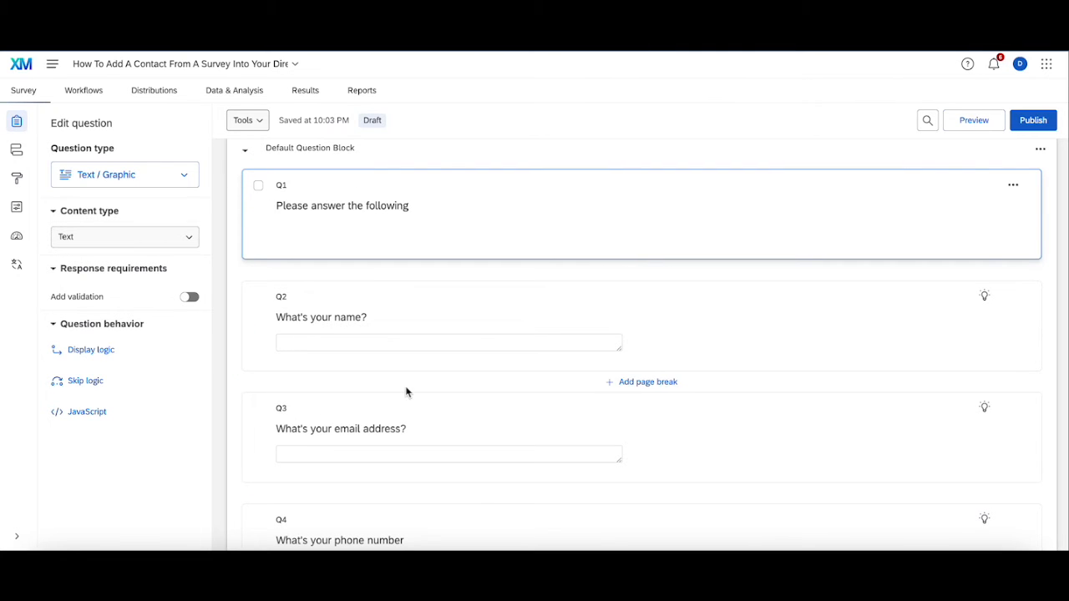
{"action": "left_click", "coordinate": [91, 95]}
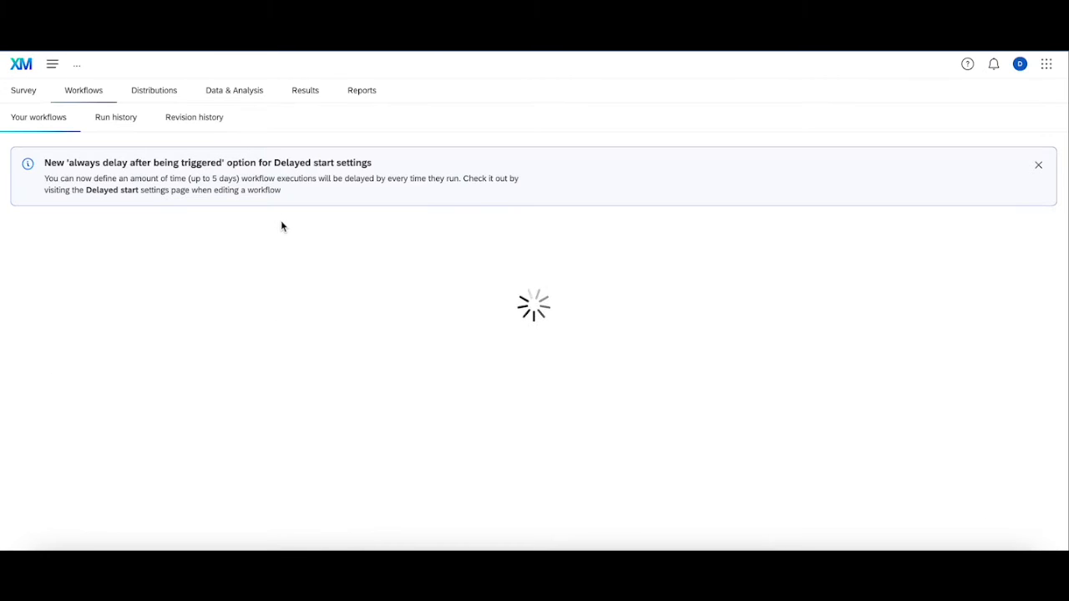
{"action": "left_click", "coordinate": [551, 357]}
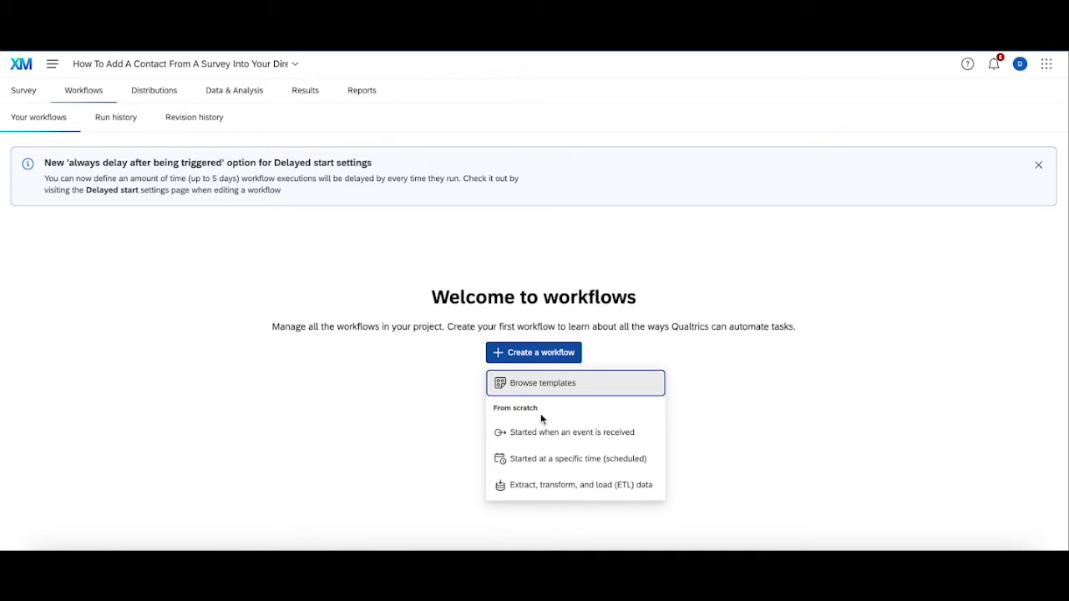
{"action": "left_click", "coordinate": [561, 436]}
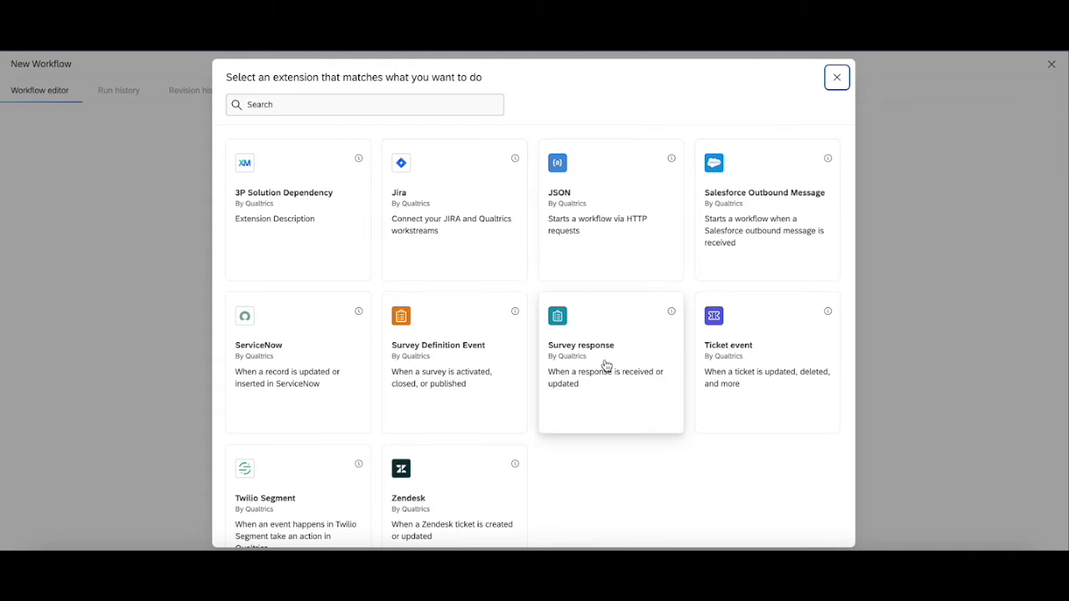
{"action": "left_click", "coordinate": [584, 345]}
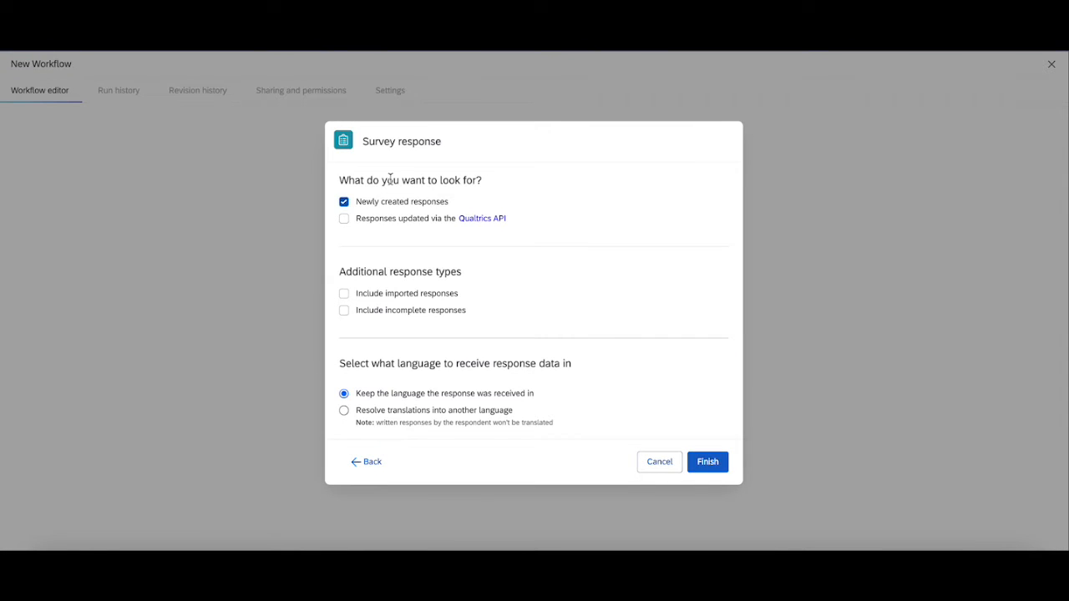
{"action": "left_click", "coordinate": [708, 462]}
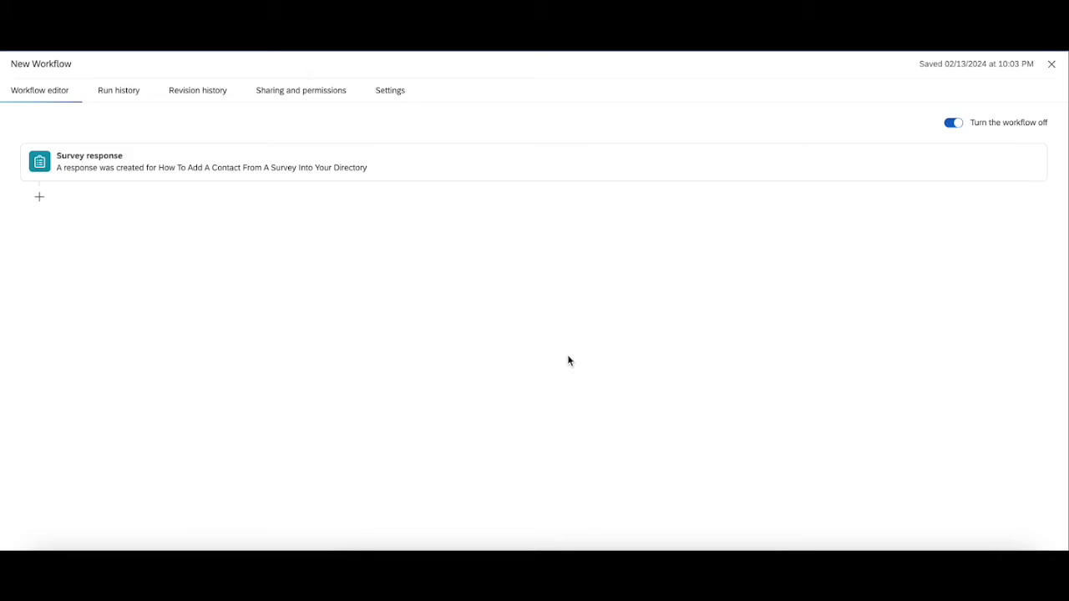
{"action": "left_click", "coordinate": [42, 201]}
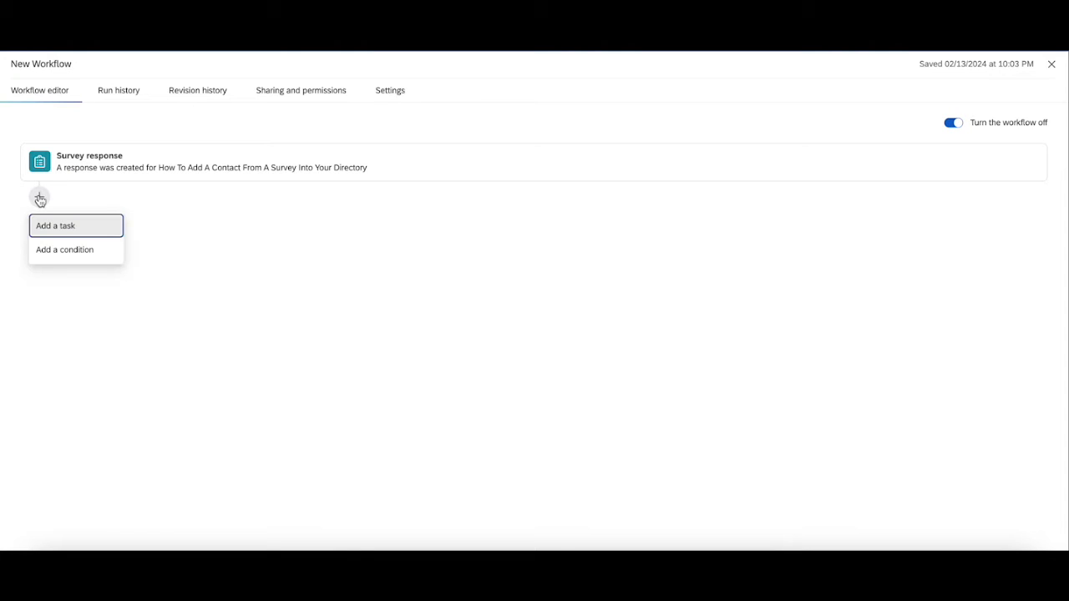
- Add a workflow task, searching 'XM' to pick the XM Directory extension
{"action": "left_click", "coordinate": [68, 241]}
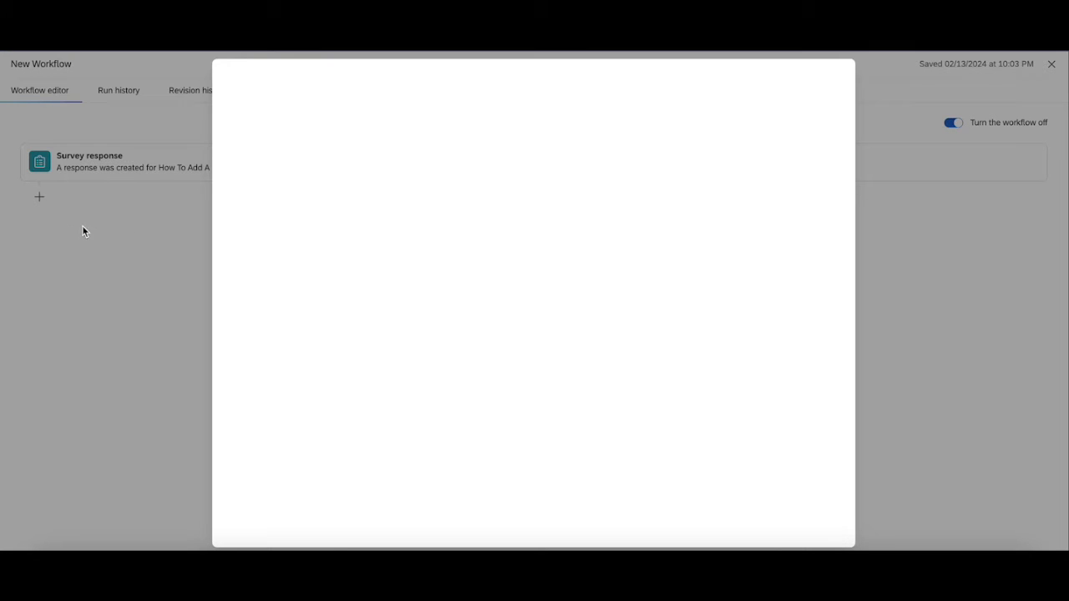
{"action": "left_click", "coordinate": [324, 102]}
{"action": "type", "text": "XM"}
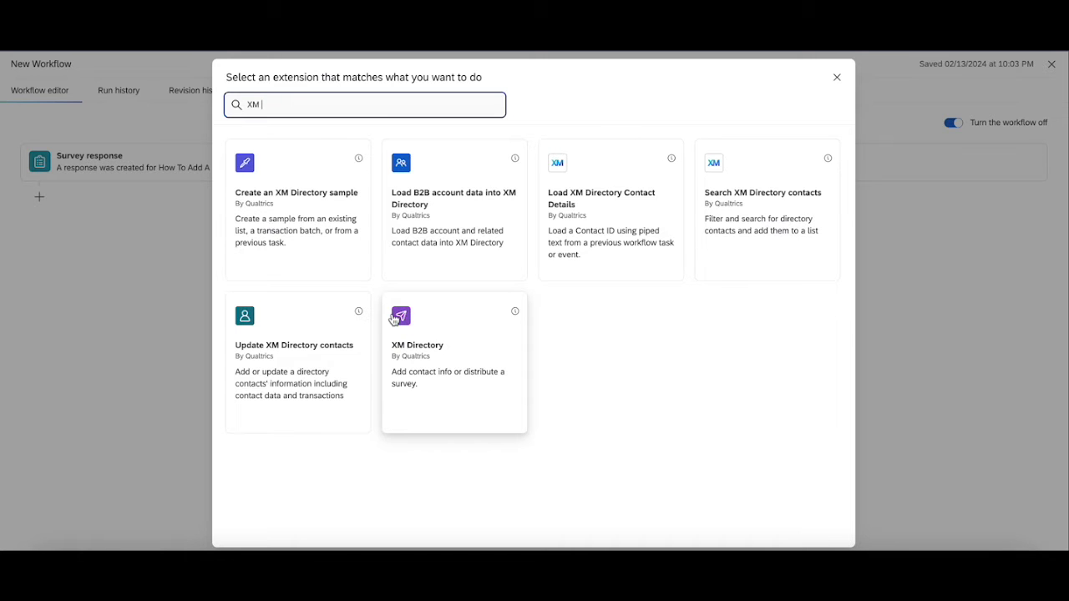
{"action": "left_click", "coordinate": [483, 338]}
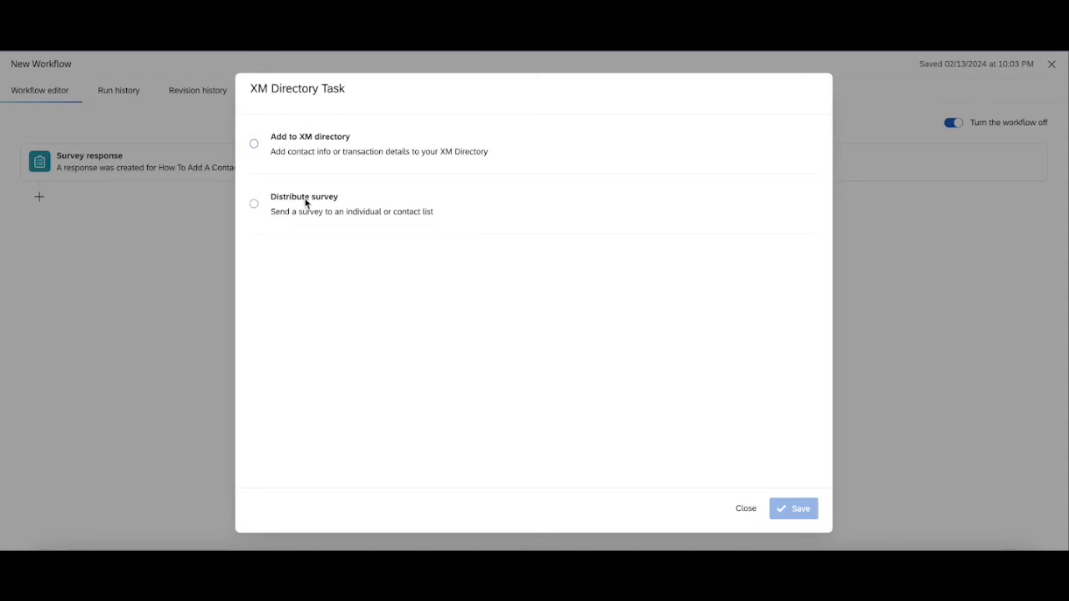
- Choose Add to XM directory and select the test contact list under My Library
{"action": "left_click", "coordinate": [254, 147]}
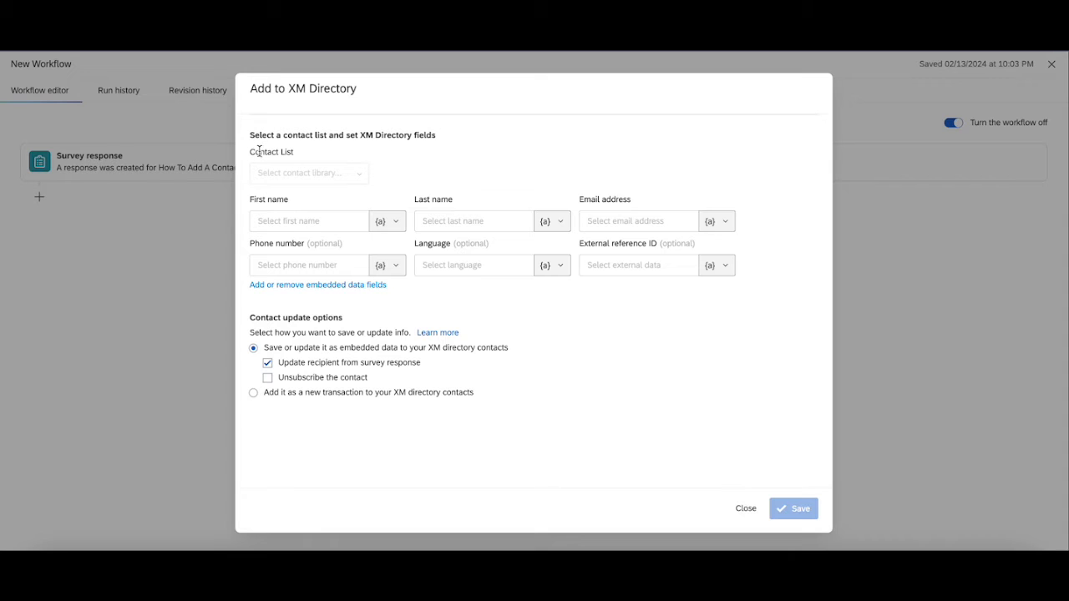
{"action": "left_click", "coordinate": [307, 173]}
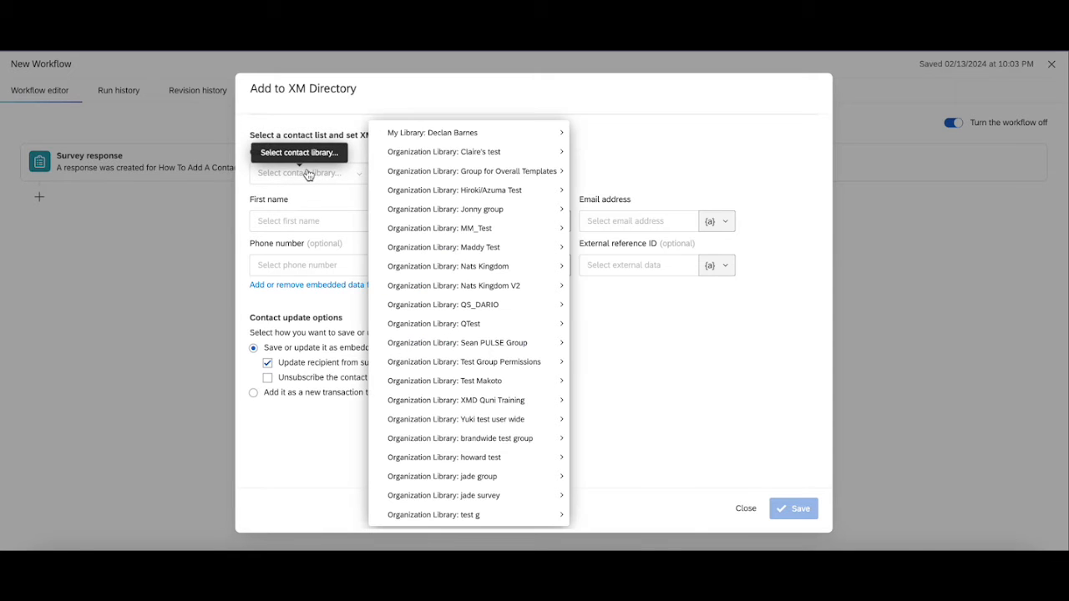
{"action": "mouse_move", "coordinate": [454, 127]}
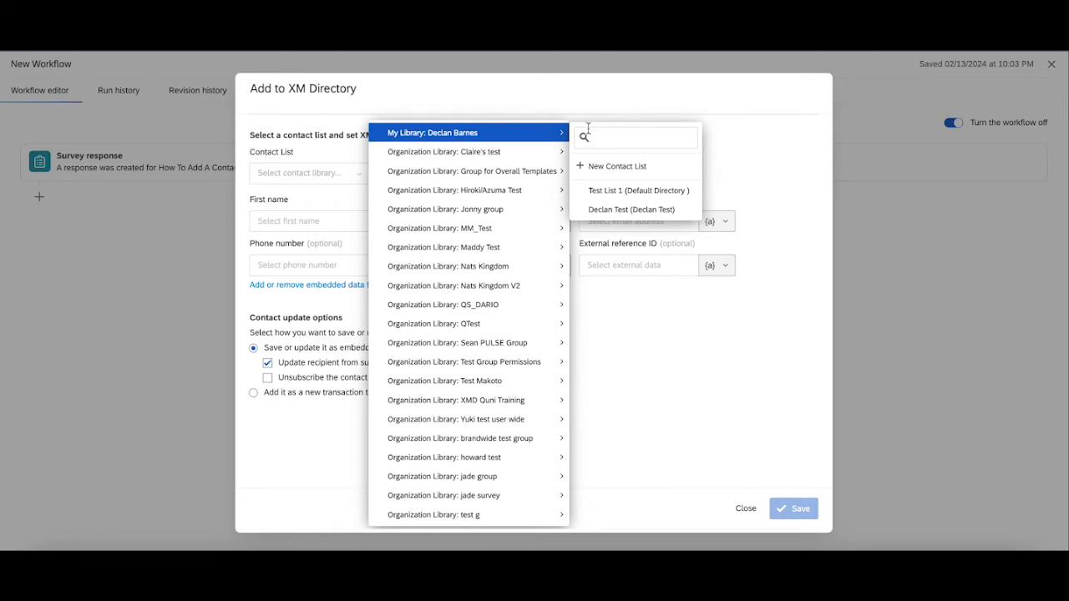
{"action": "left_click", "coordinate": [652, 212]}
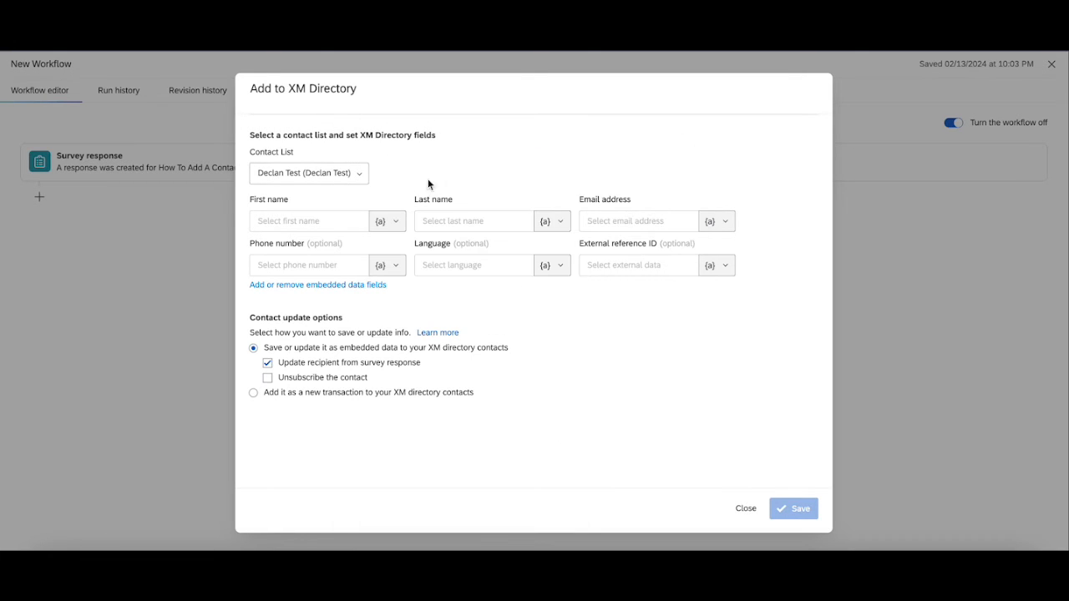
{"action": "left_click", "coordinate": [337, 222]}
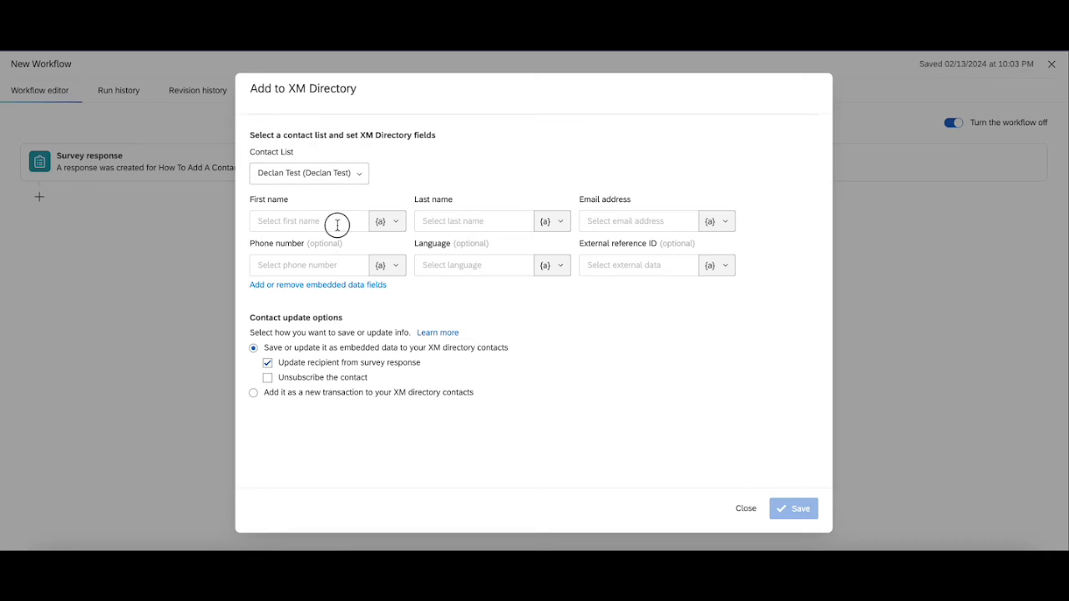
{"action": "left_click", "coordinate": [391, 222]}
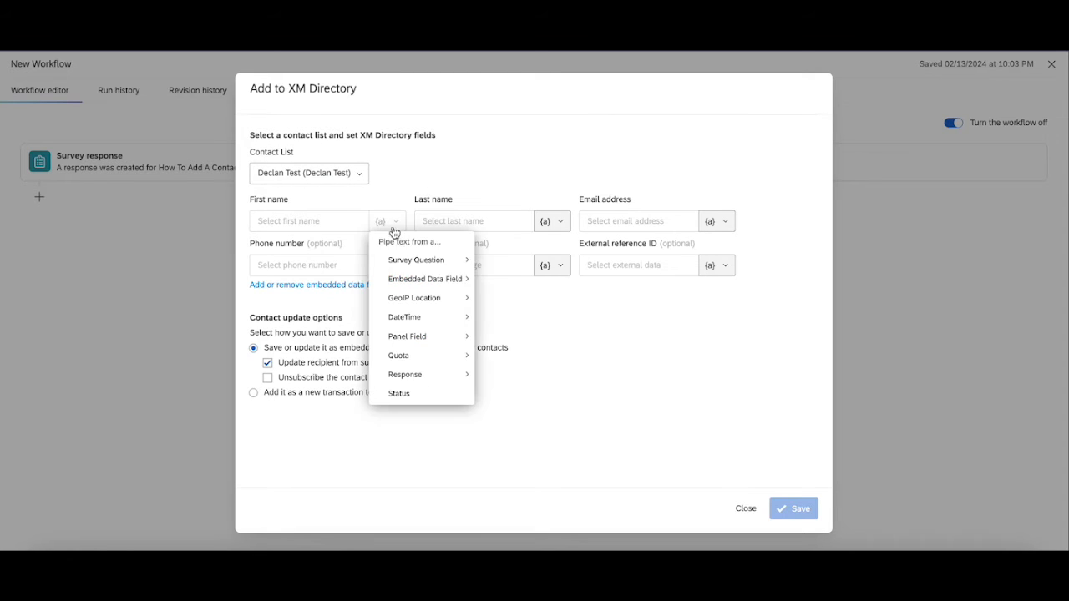
{"action": "mouse_move", "coordinate": [409, 260]}
{"action": "left_click", "coordinate": [472, 159]}
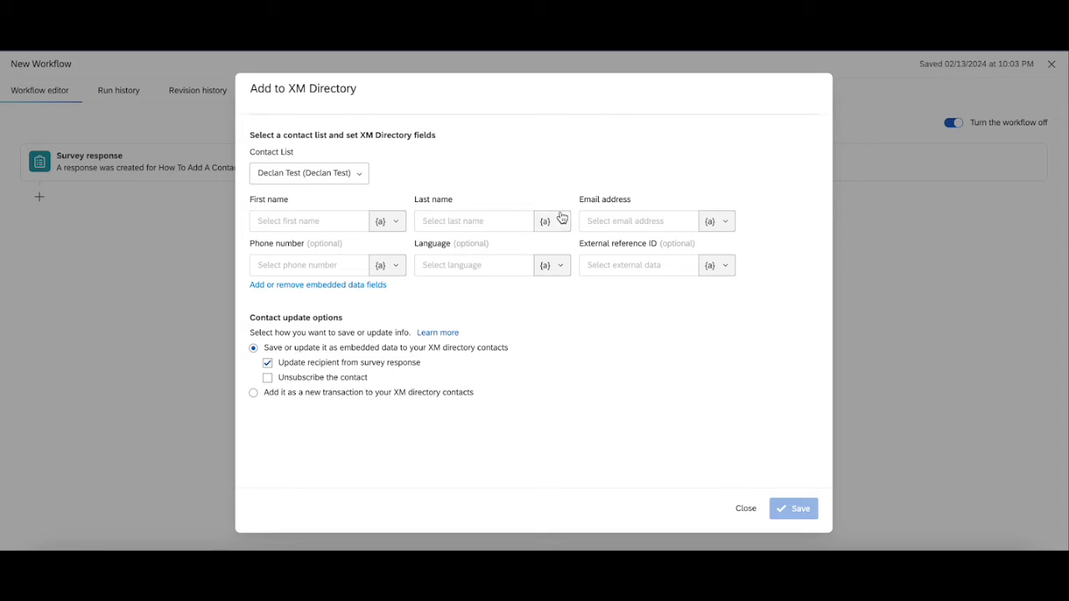
- Pipe the Q3 answer into Email address and the Q4 answer into Phone number
{"action": "left_click", "coordinate": [623, 224]}
{"action": "left_click", "coordinate": [715, 223]}
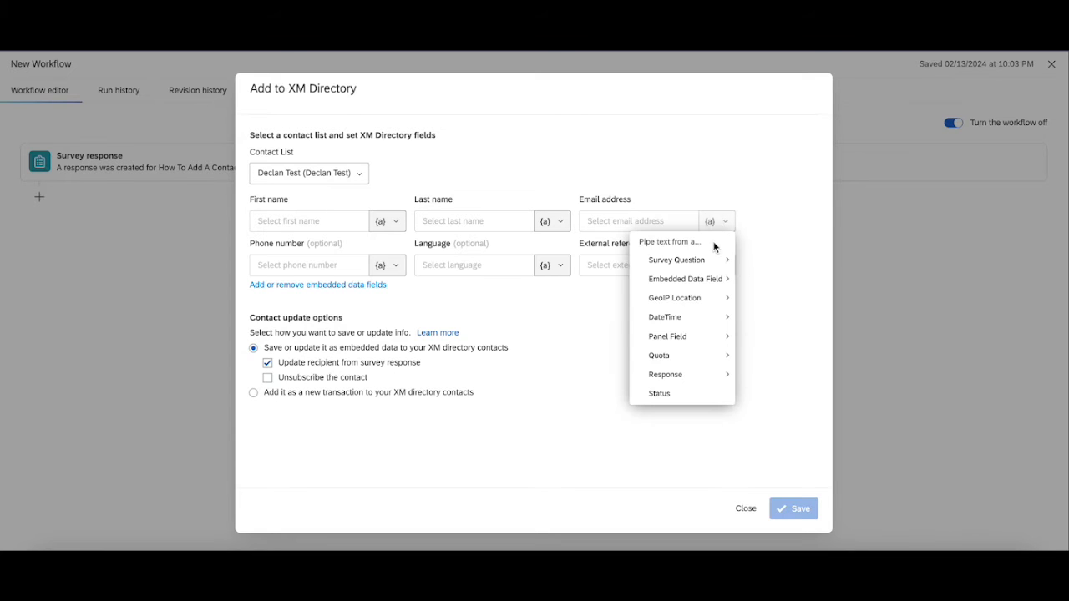
{"action": "mouse_move", "coordinate": [714, 262]}
{"action": "mouse_move", "coordinate": [569, 331]}
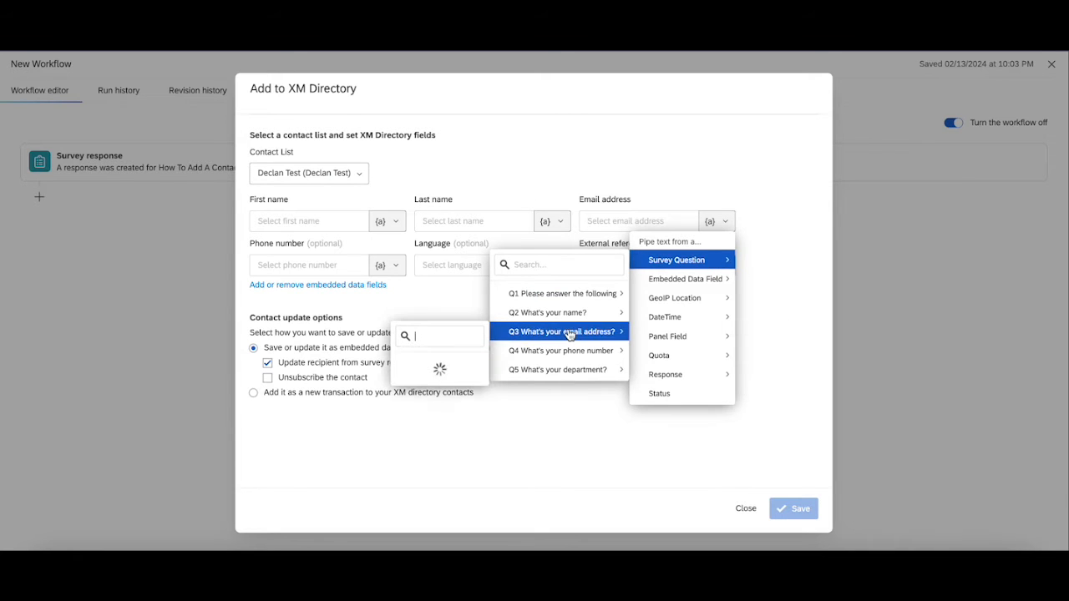
{"action": "left_click", "coordinate": [436, 385]}
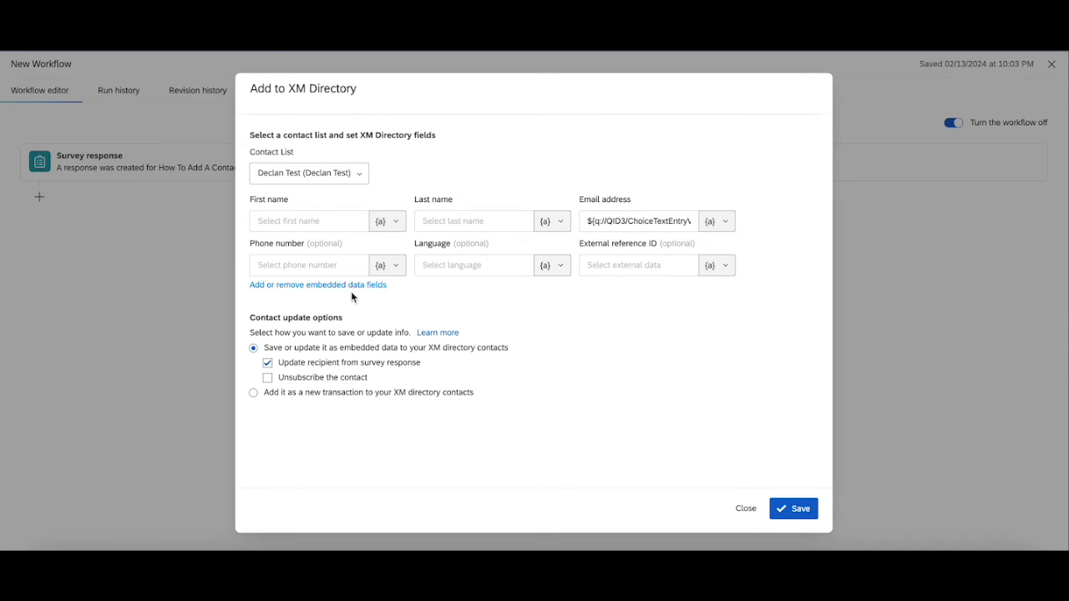
{"action": "type", "text": "3"}
{"action": "left_click", "coordinate": [388, 266]}
{"action": "mouse_move", "coordinate": [423, 305]}
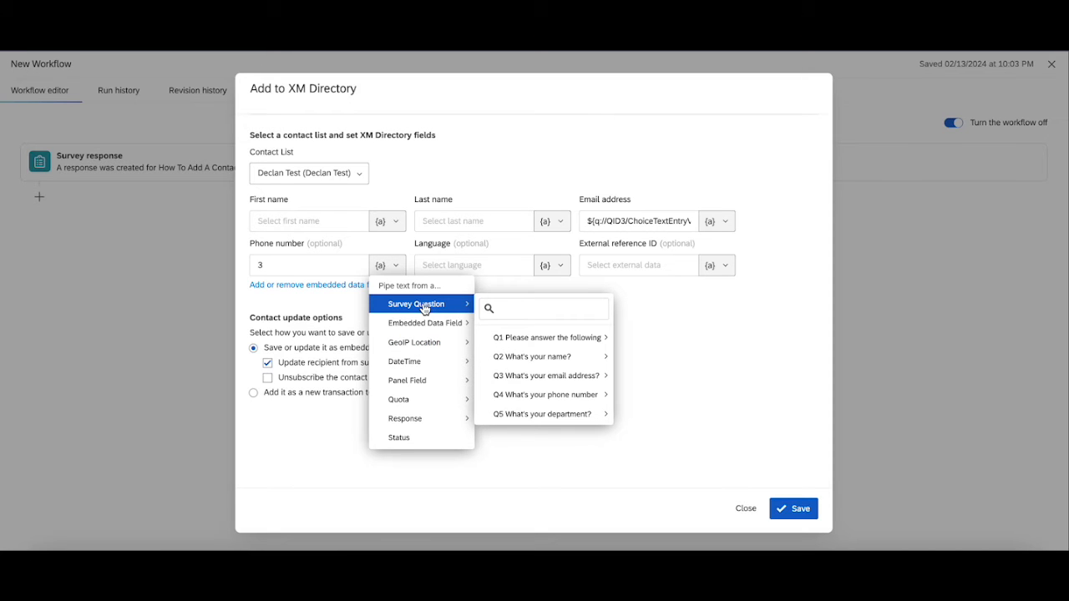
{"action": "mouse_move", "coordinate": [584, 396]}
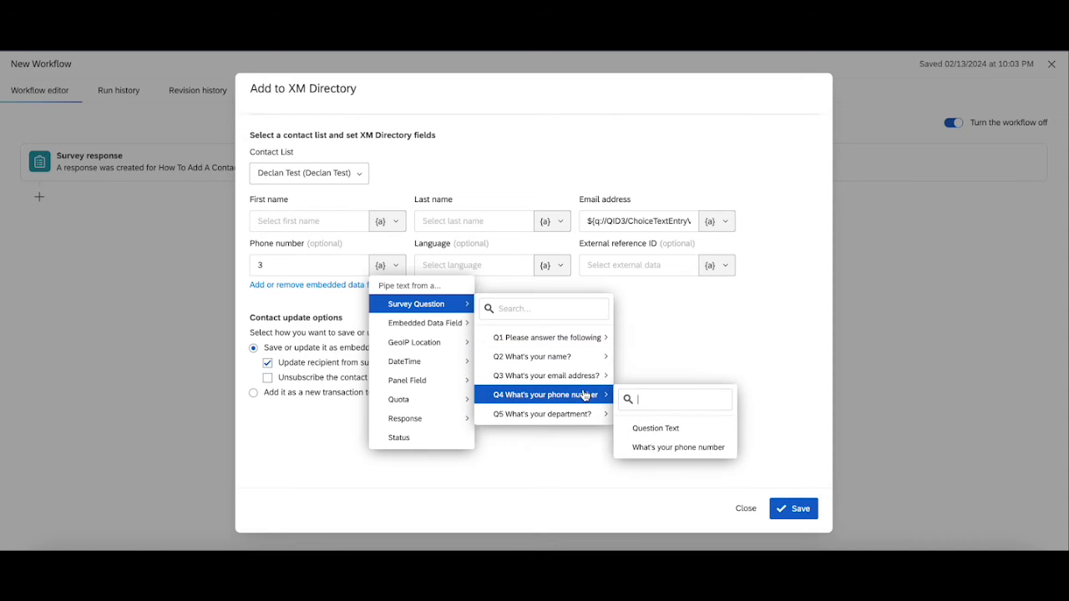
{"action": "left_click", "coordinate": [690, 447]}
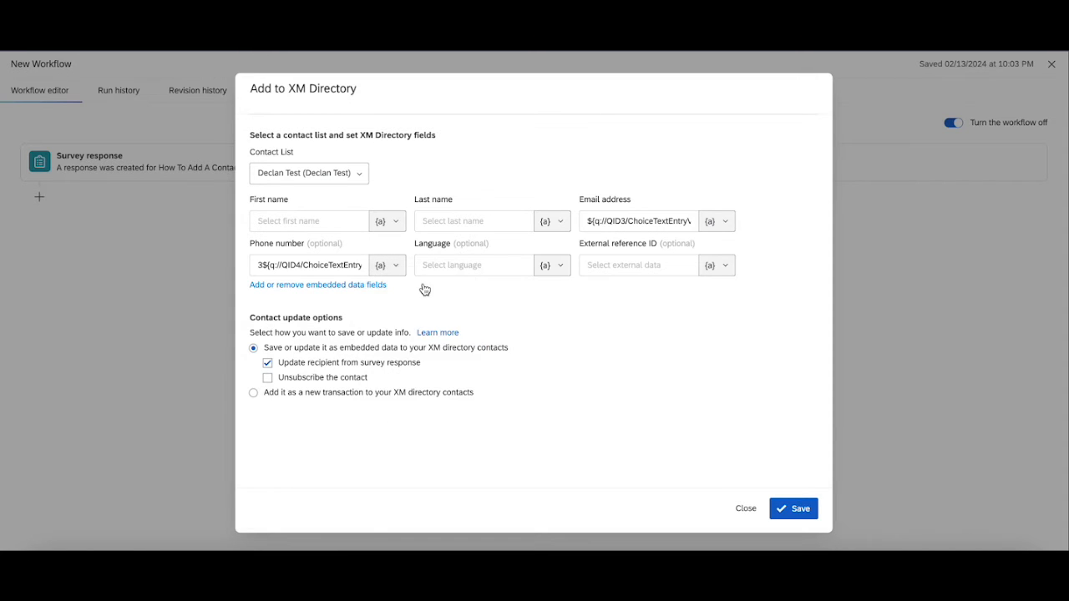
{"action": "left_click", "coordinate": [262, 265]}
{"action": "key", "text": "BackSpace"}
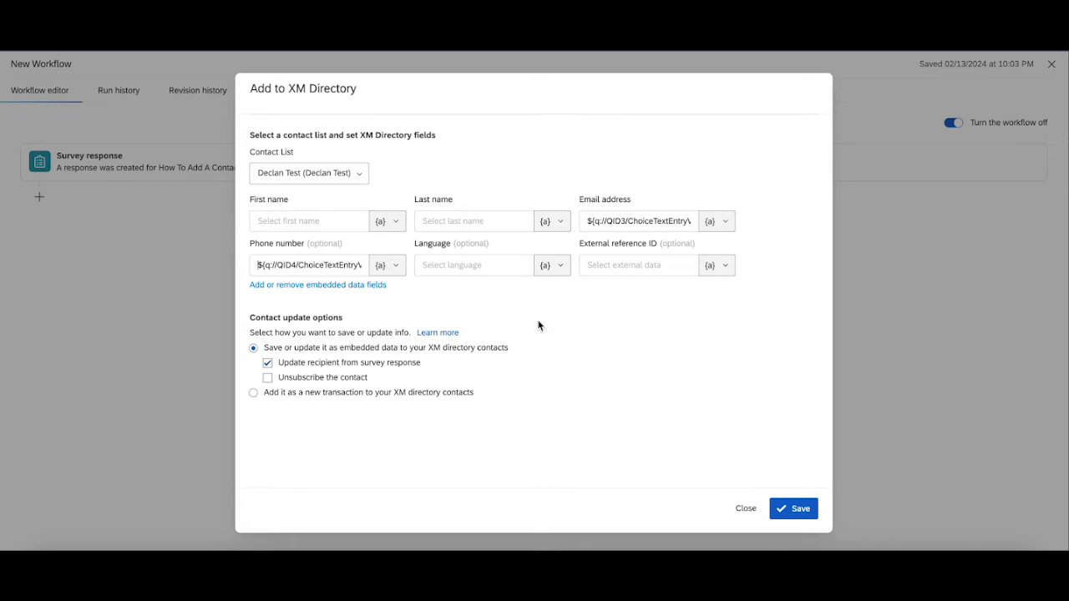
- Add a contact embedded data field Name valued from the Q2 answer
{"action": "left_click", "coordinate": [380, 286]}
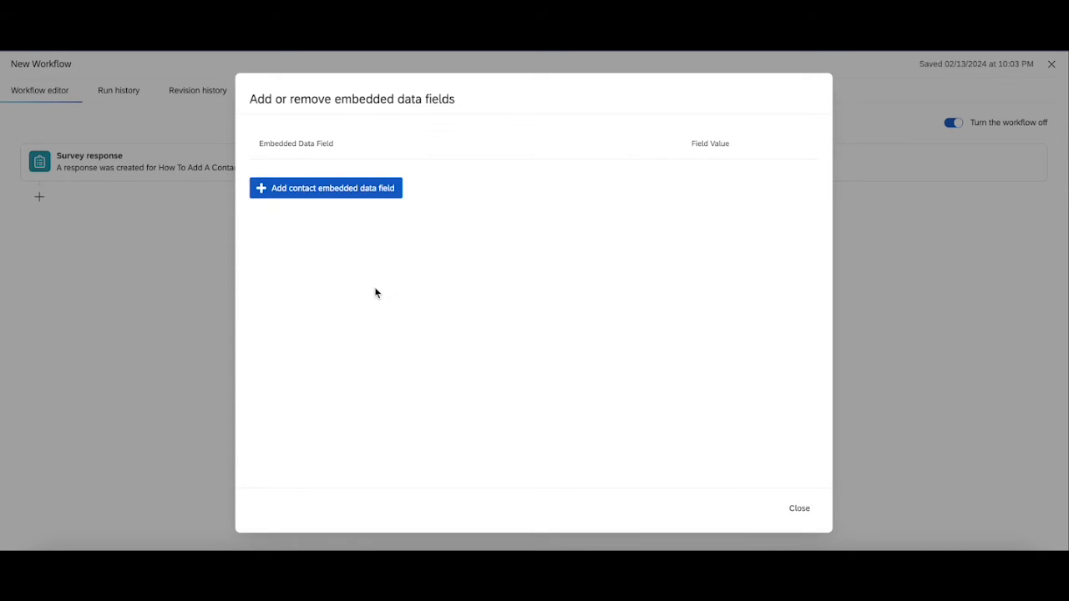
{"action": "left_click", "coordinate": [362, 189]}
{"action": "left_click", "coordinate": [361, 191]}
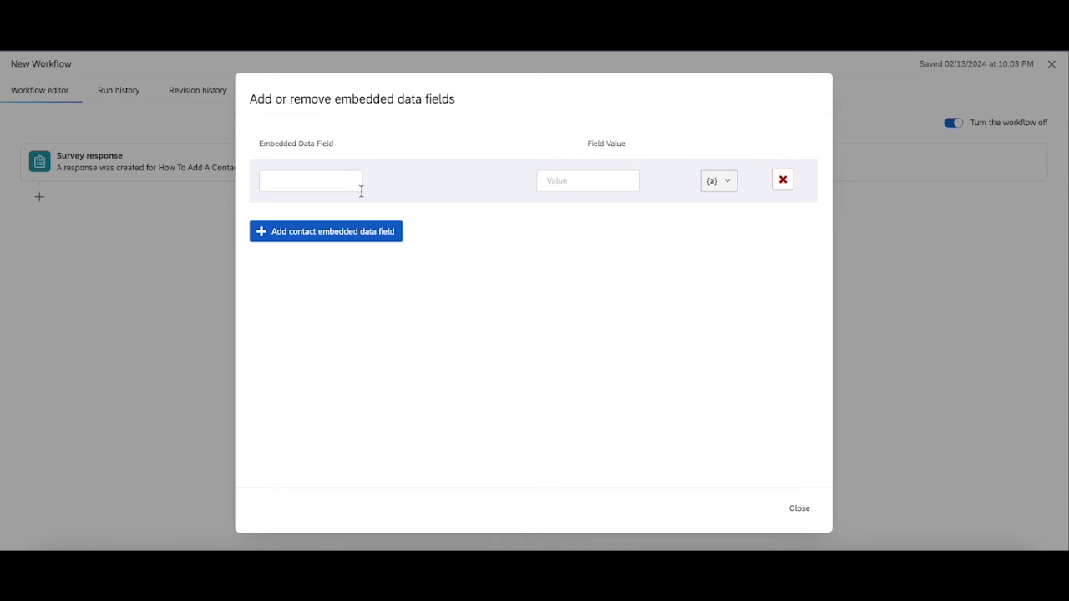
{"action": "left_click", "coordinate": [720, 181]}
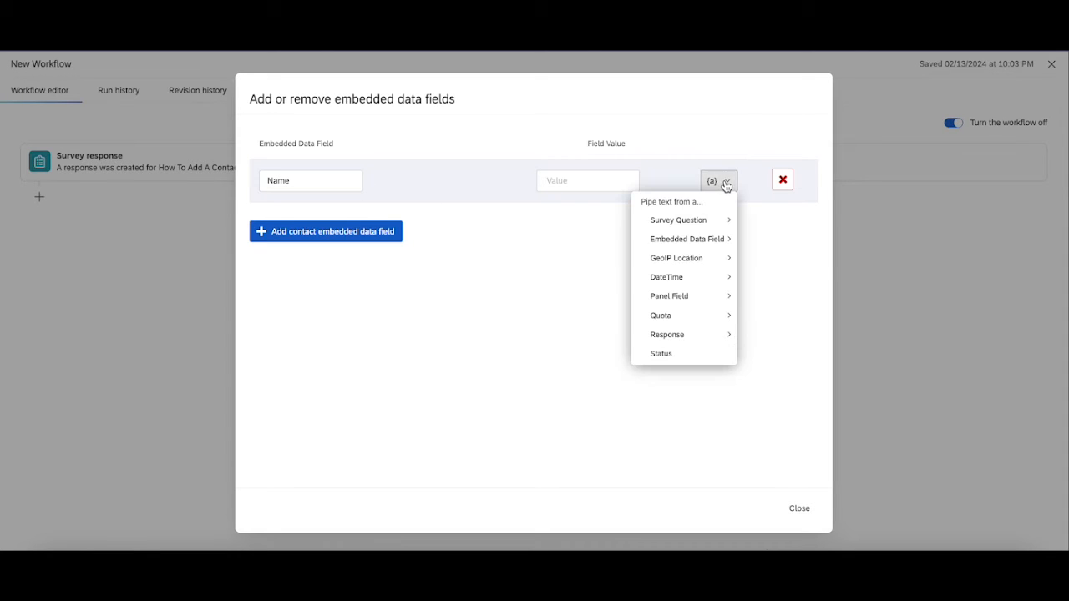
{"action": "mouse_move", "coordinate": [711, 220]}
{"action": "mouse_move", "coordinate": [591, 274]}
{"action": "left_click", "coordinate": [460, 328]}
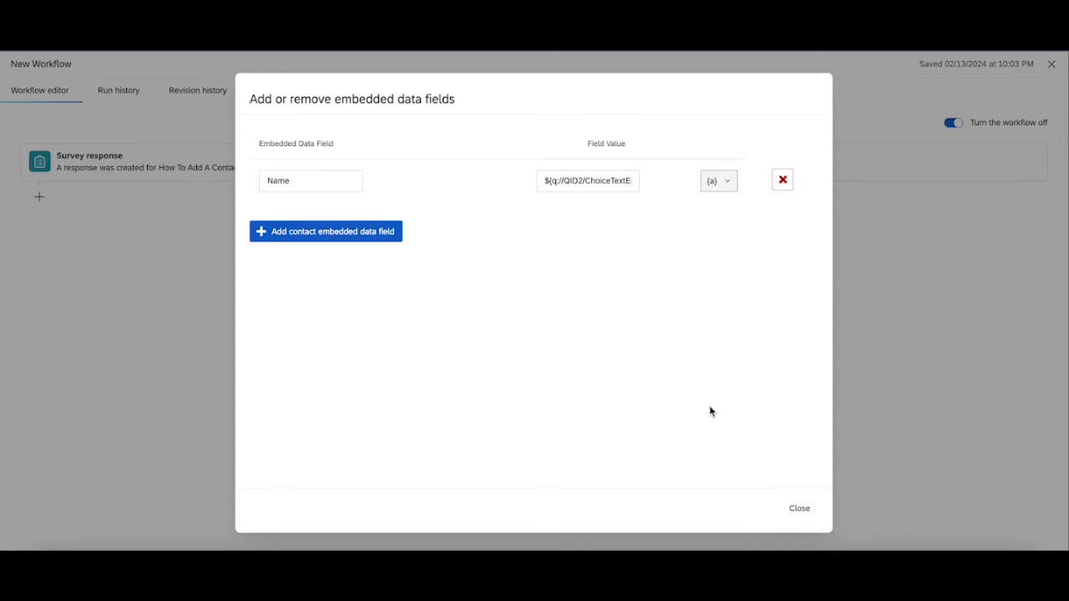
{"action": "left_click", "coordinate": [807, 516]}
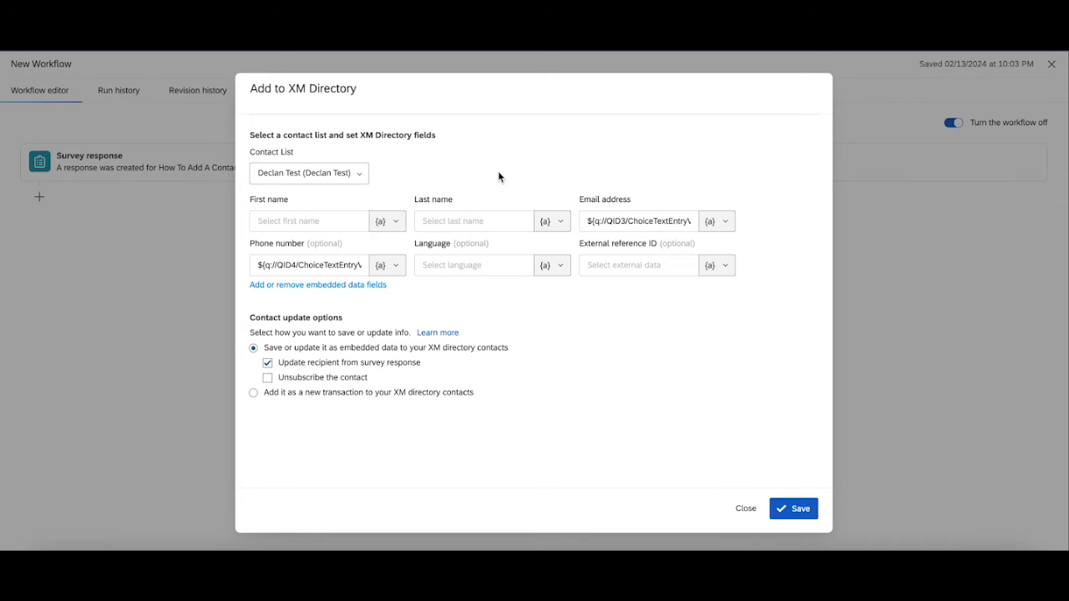
- Add a second embedded data field Department valued from the Q5 answer
{"action": "left_click", "coordinate": [374, 287]}
{"action": "left_click", "coordinate": [362, 231]}
{"action": "left_click", "coordinate": [335, 223]}
{"action": "type", "text": "Department"}
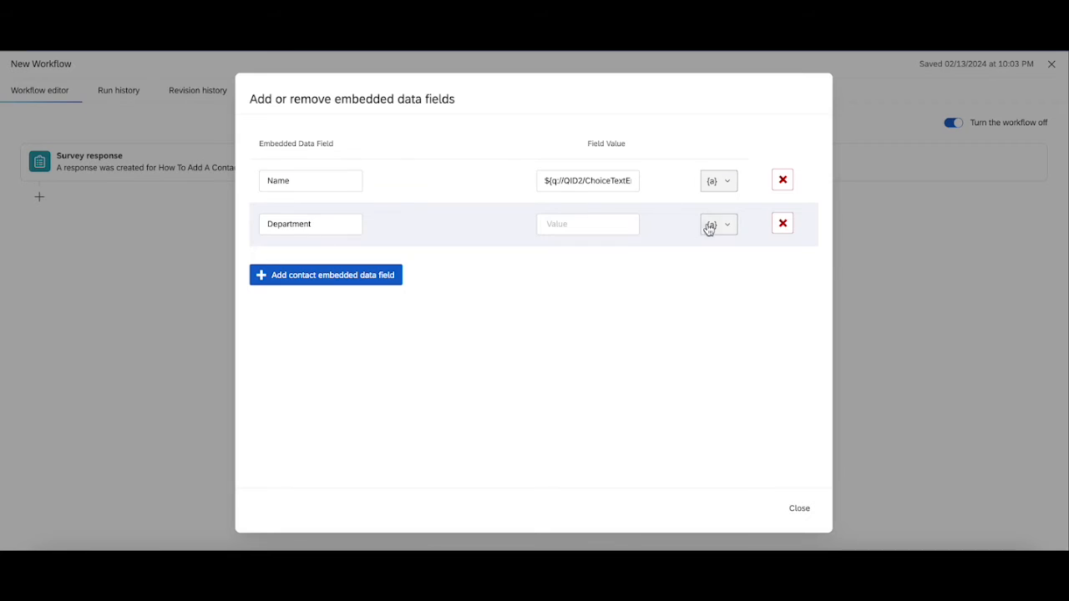
{"action": "left_click", "coordinate": [709, 230]}
{"action": "mouse_move", "coordinate": [699, 262]}
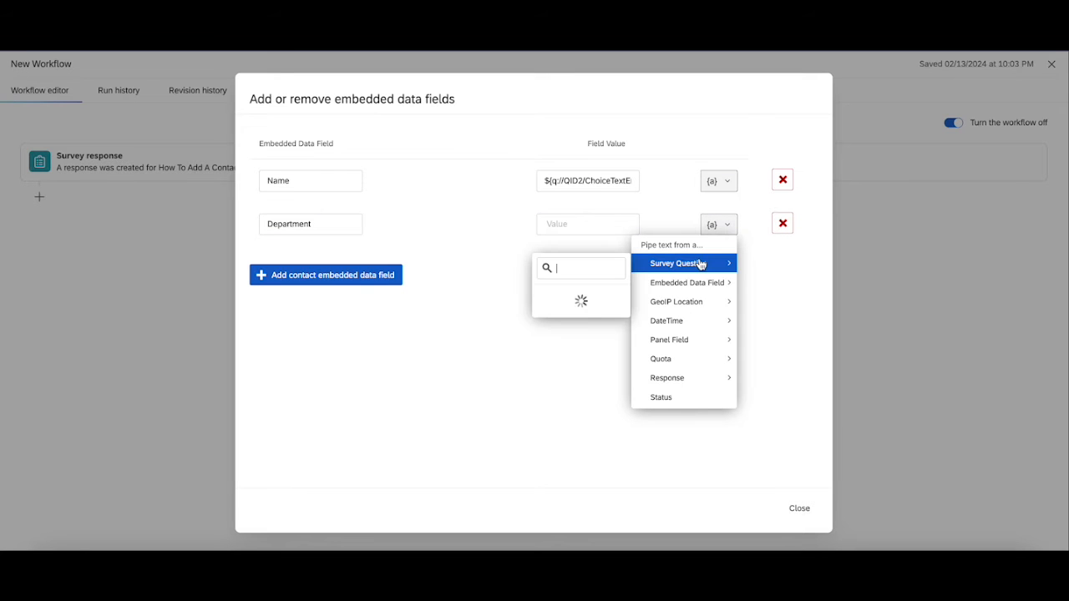
{"action": "mouse_move", "coordinate": [586, 365]}
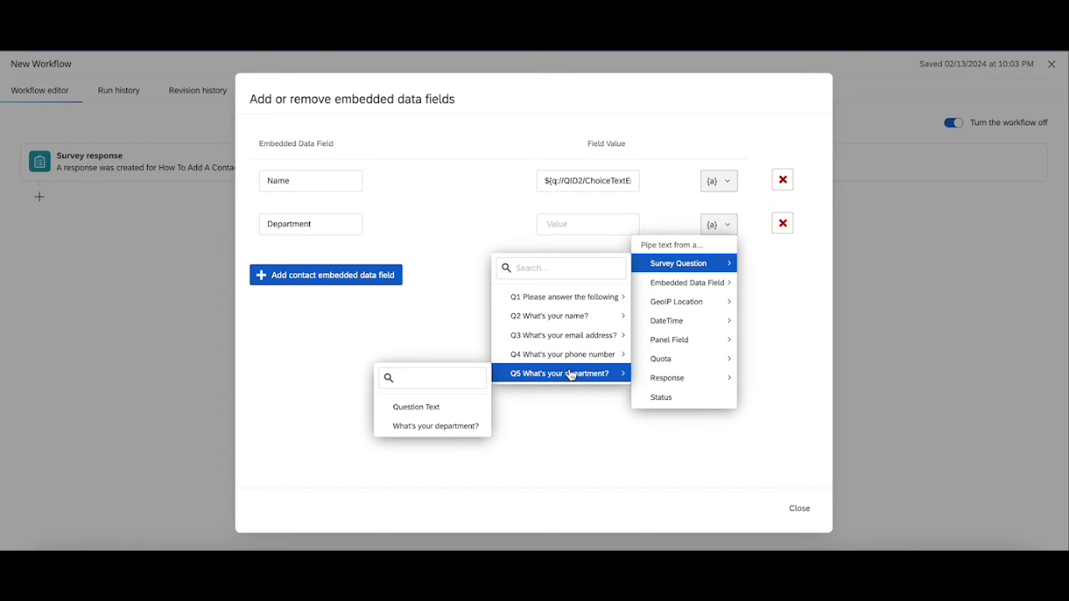
{"action": "left_click", "coordinate": [436, 426]}
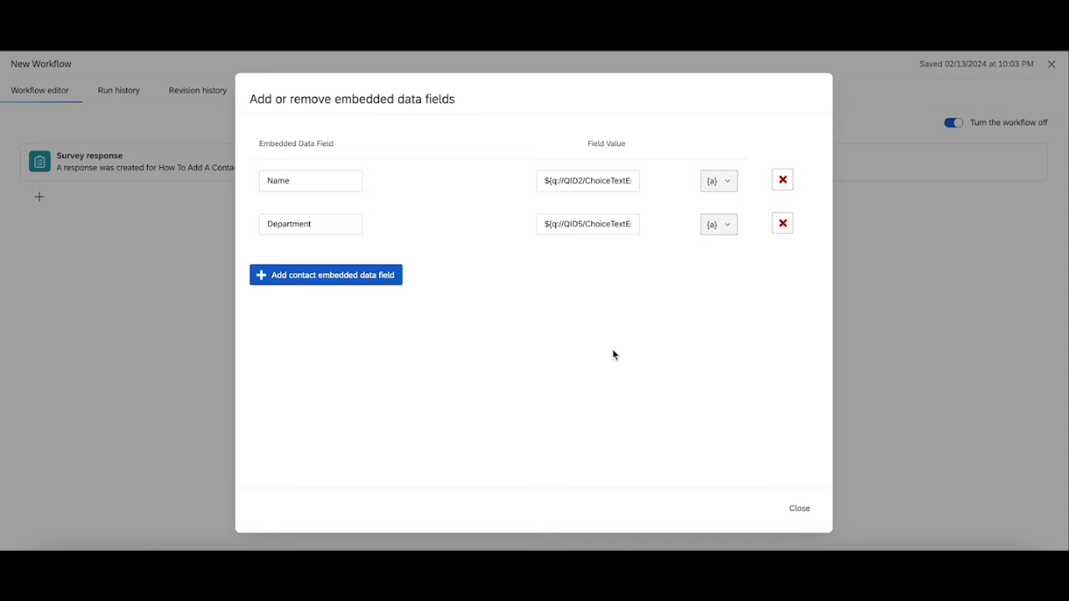
{"action": "left_click", "coordinate": [800, 508]}
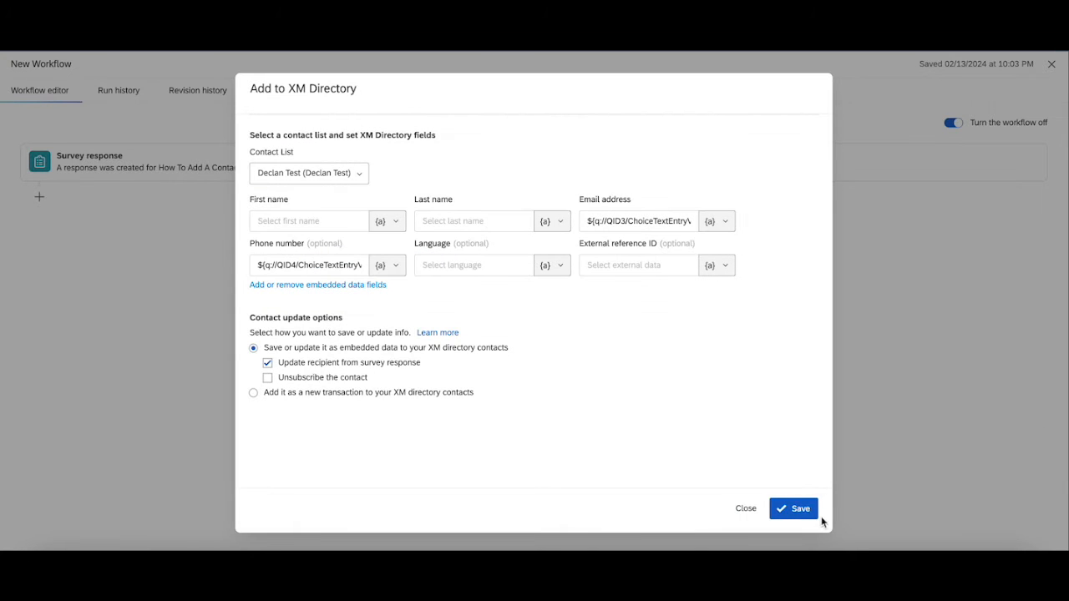
- Save the XM Directory task and retitle the workflow 'Adding Contacts To Directory', fixing the typo
{"action": "left_click", "coordinate": [800, 509]}
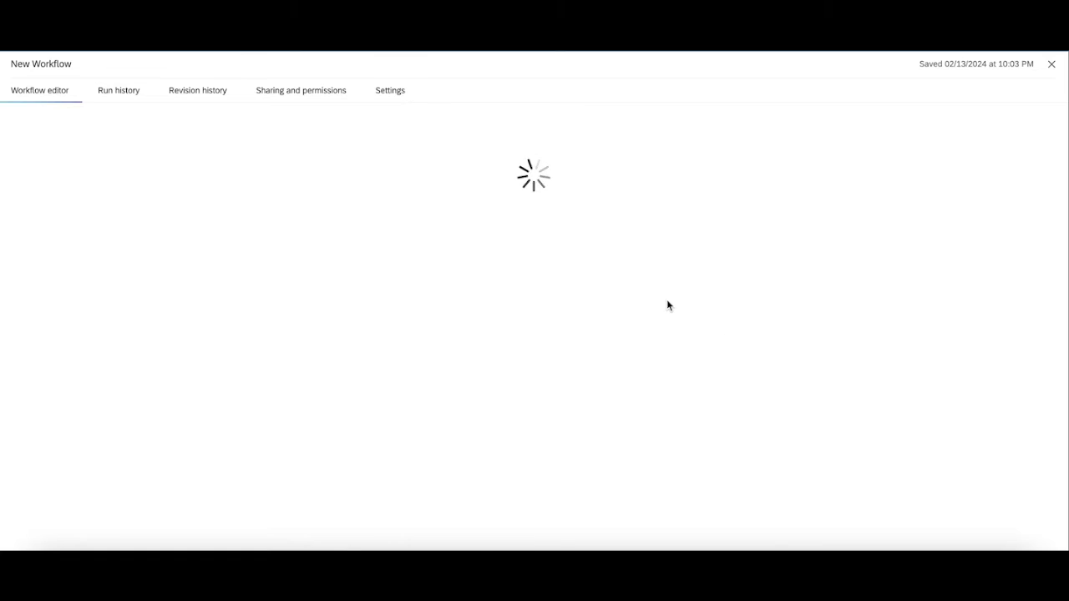
{"action": "left_click", "coordinate": [64, 60]}
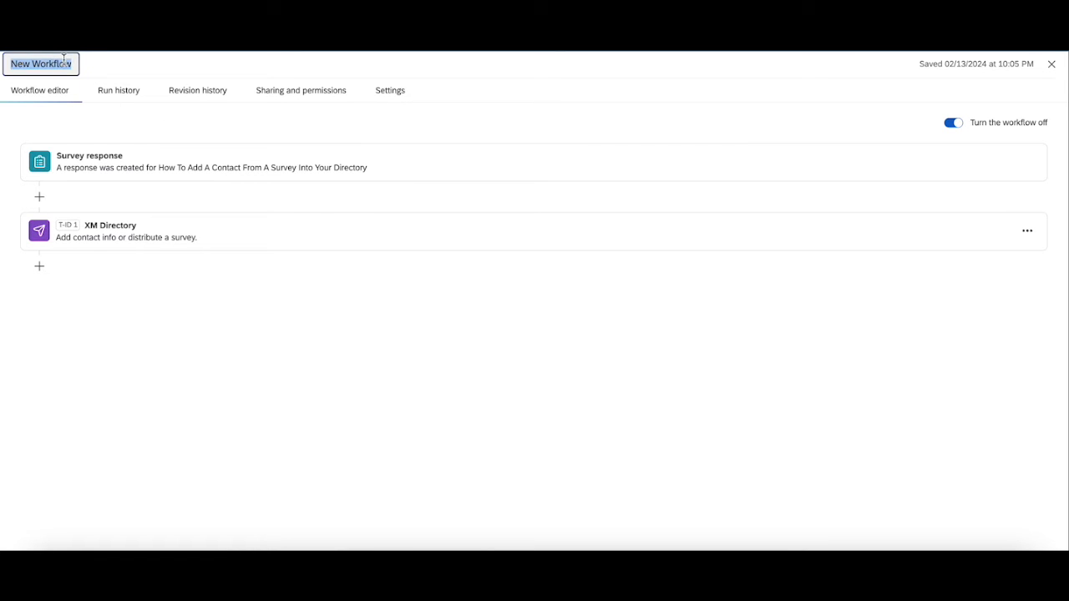
{"action": "type", "text": "Adding Co"}
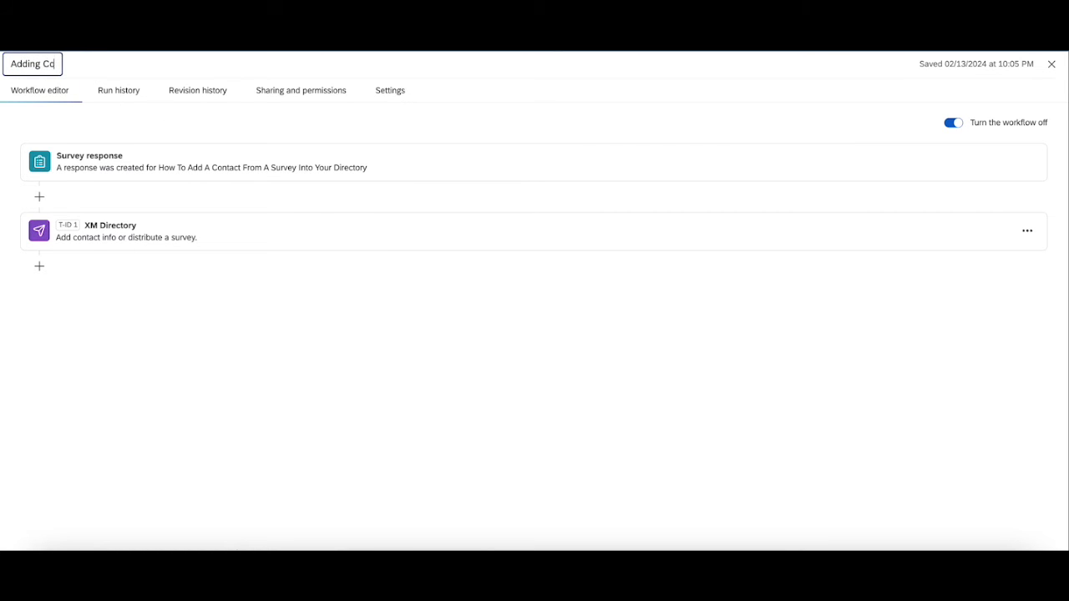
{"action": "type", "text": "ntacts To"}
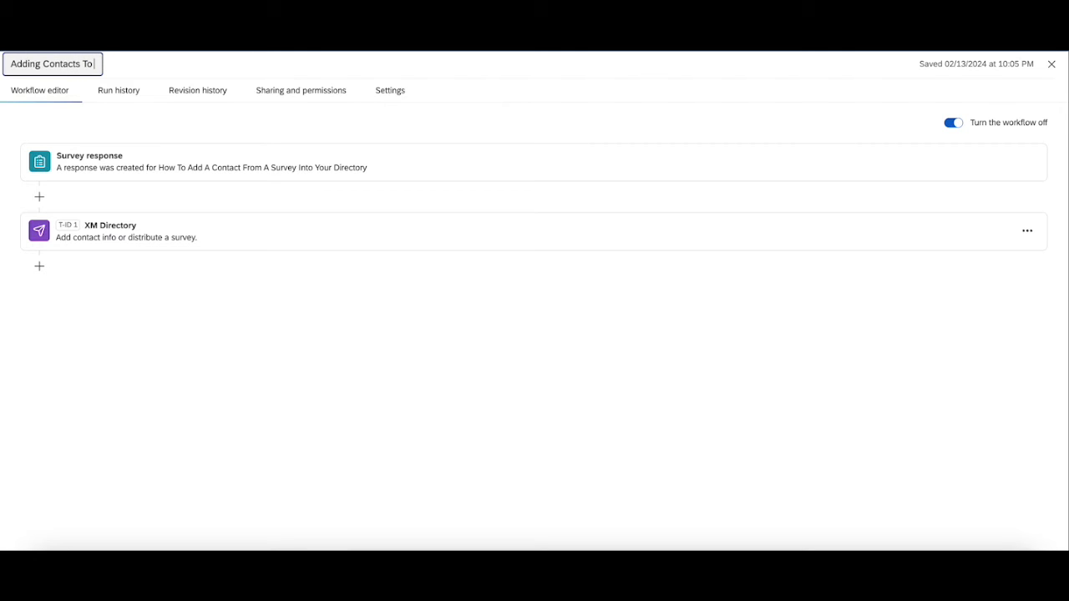
{"action": "type", "text": " Dirextory"}
{"action": "key", "text": "BackSpace"}
{"action": "key", "text": "BackSpace"}
{"action": "key", "text": "BackSpace"}
{"action": "key", "text": "BackSpace"}
{"action": "key", "text": "BackSpace"}
{"action": "type", "text": "ctory"}
{"action": "key", "text": "Return"}
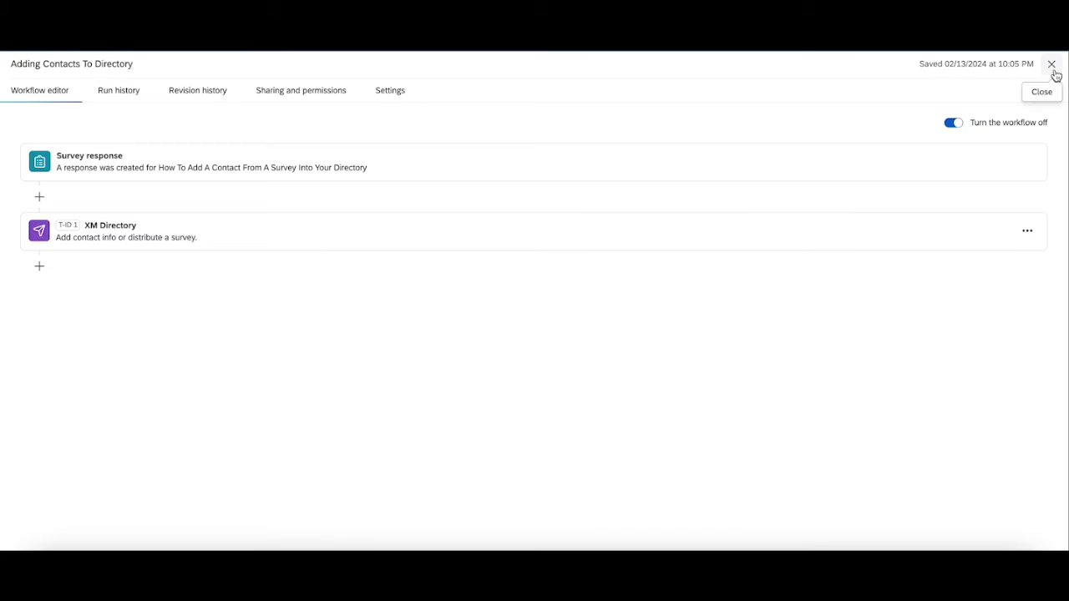
- Close the workflow editor, copy the survey's anonymous link, and publish the survey
{"action": "left_click", "coordinate": [1051, 65]}
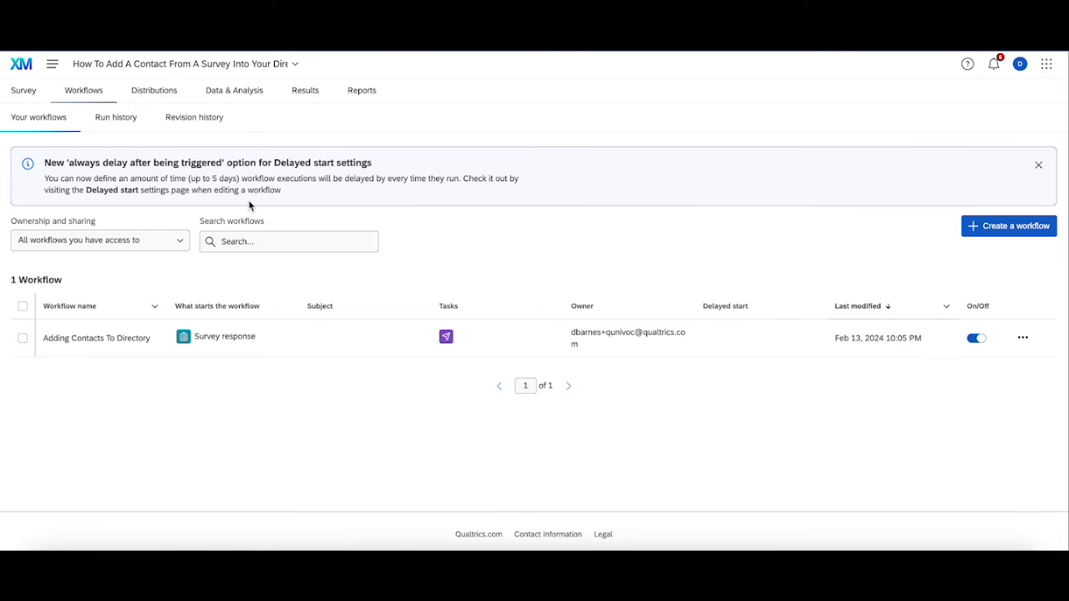
{"action": "left_click", "coordinate": [22, 92]}
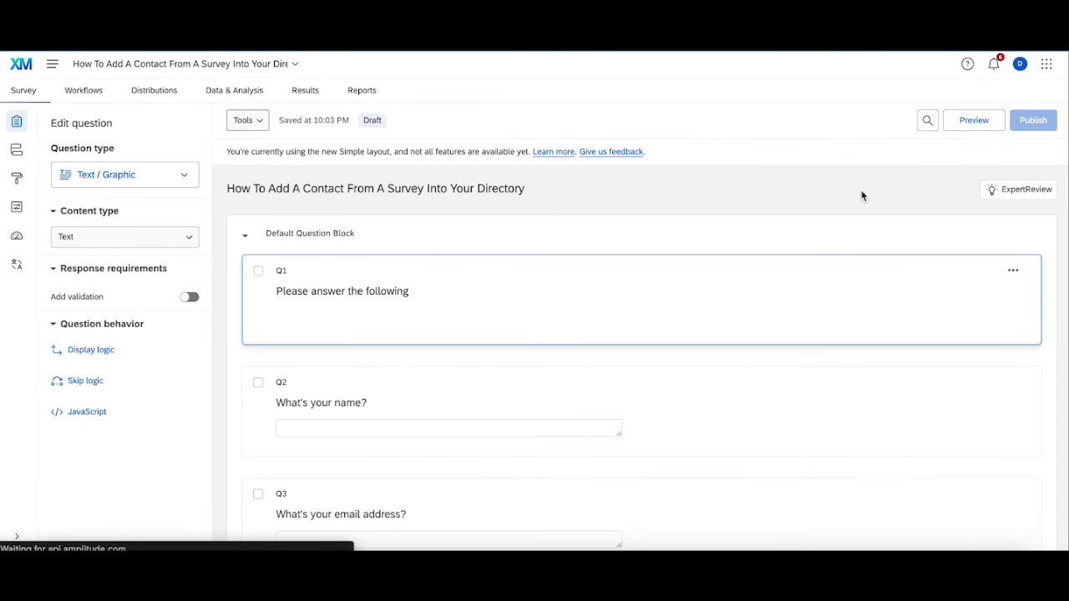
{"action": "left_click", "coordinate": [1033, 121]}
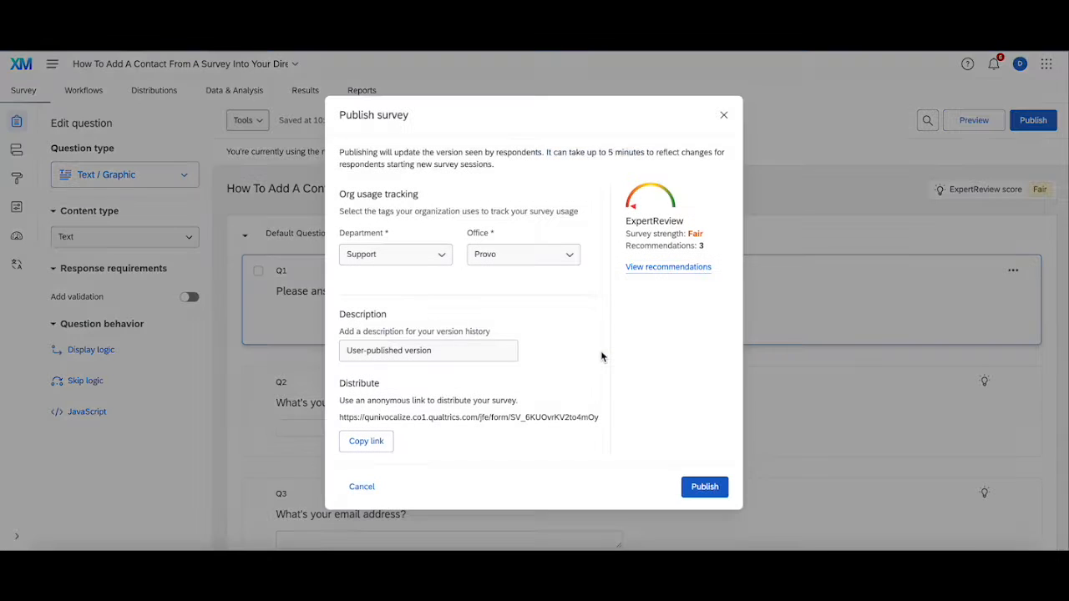
{"action": "left_click", "coordinate": [702, 491]}
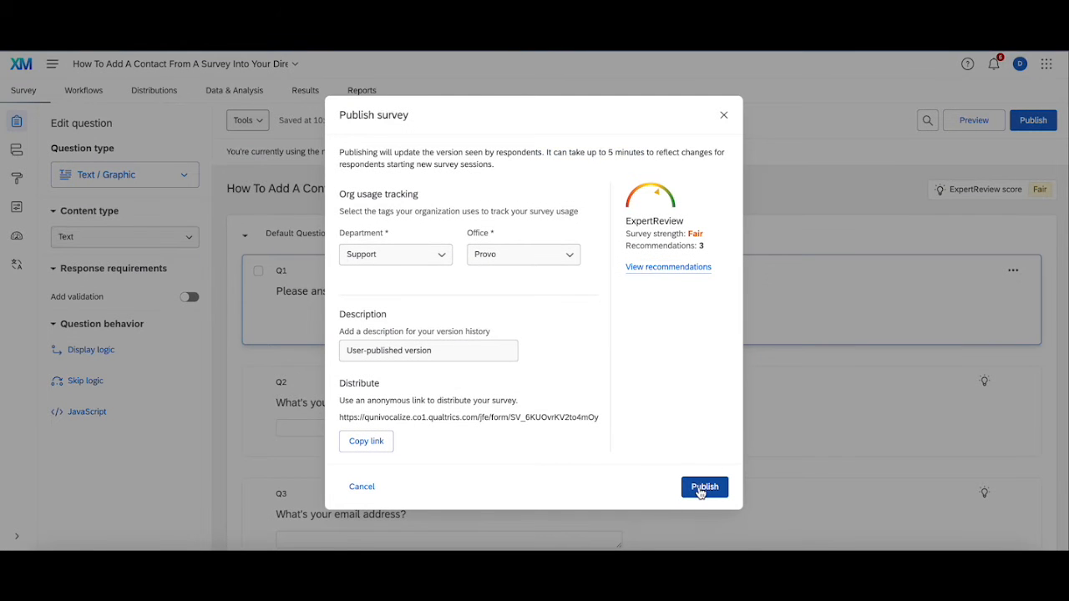
{"action": "left_click", "coordinate": [366, 441]}
{"action": "left_click", "coordinate": [703, 486]}
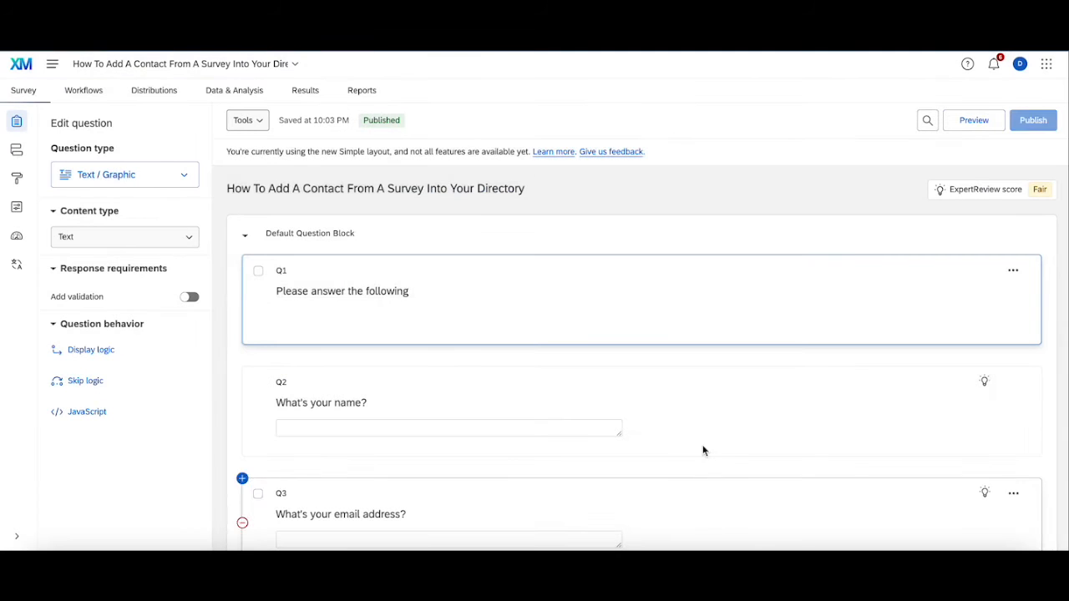
{"action": "key", "text": "alt+f"}
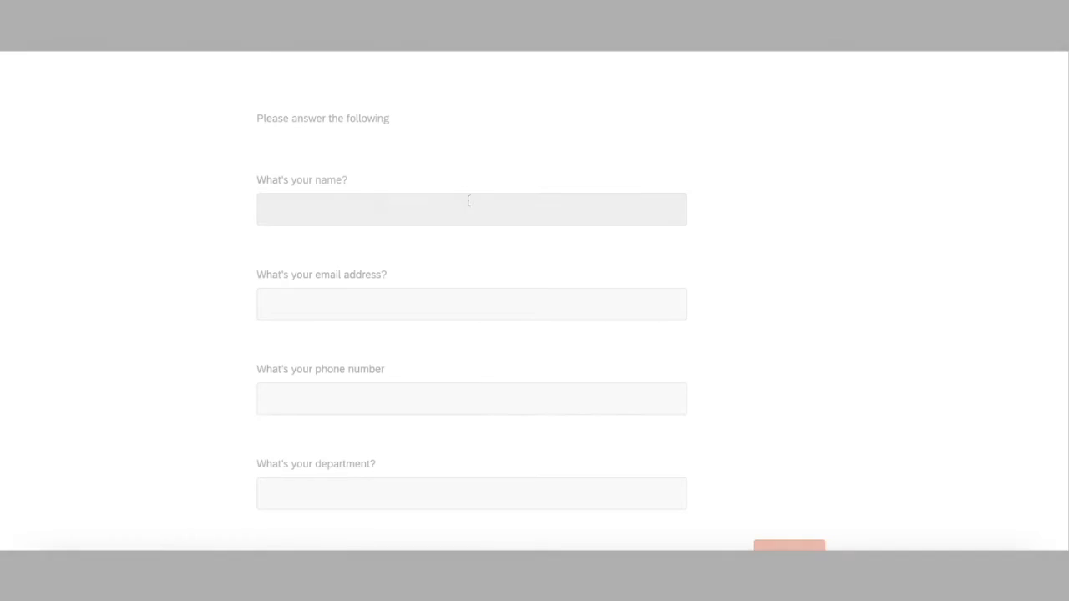
- Fill in the respondent's name, email, phone number and 'Test Department', then submit
{"action": "left_click", "coordinate": [468, 201]}
{"action": "type", "text": "Declan"}
{"action": "left_click", "coordinate": [549, 303]}
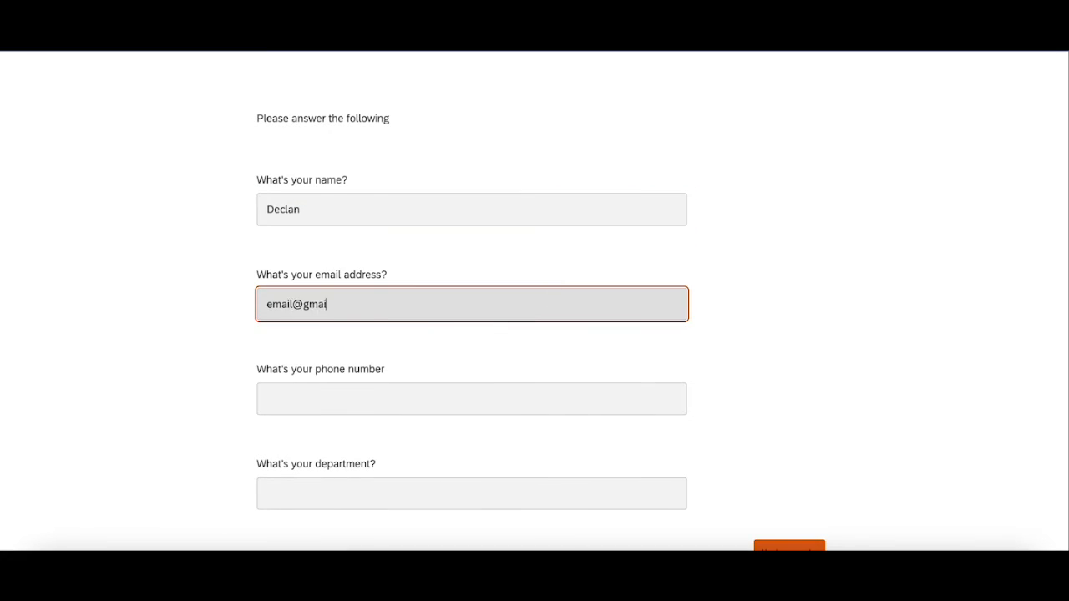
{"action": "left_click", "coordinate": [383, 389]}
{"action": "type", "text": "12345678"}
{"action": "key", "text": "Tab"}
{"action": "type", "text": "Test Department"}
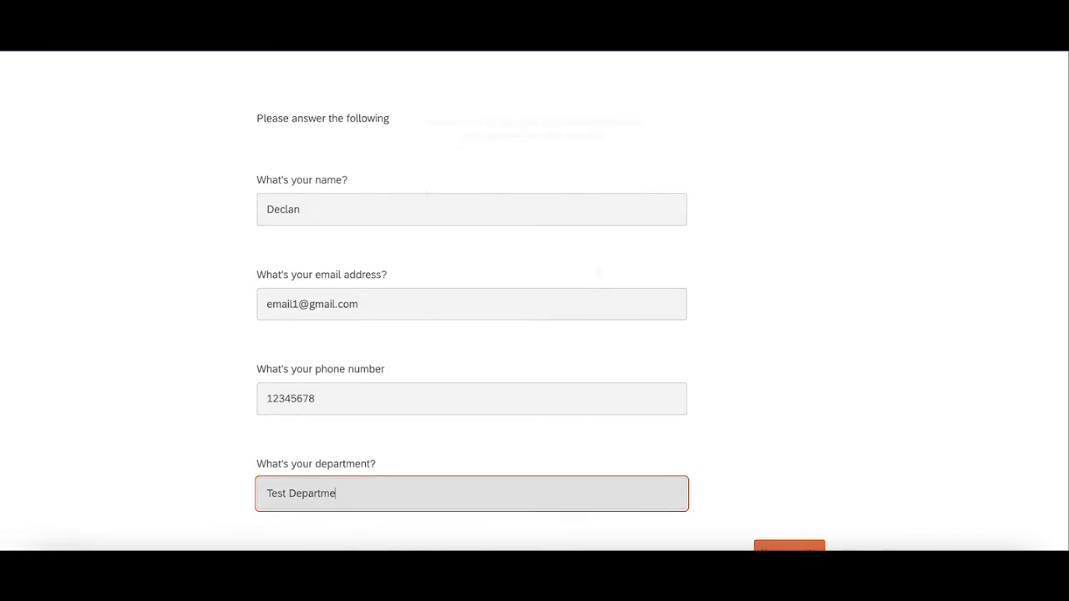
{"action": "left_click", "coordinate": [790, 547]}
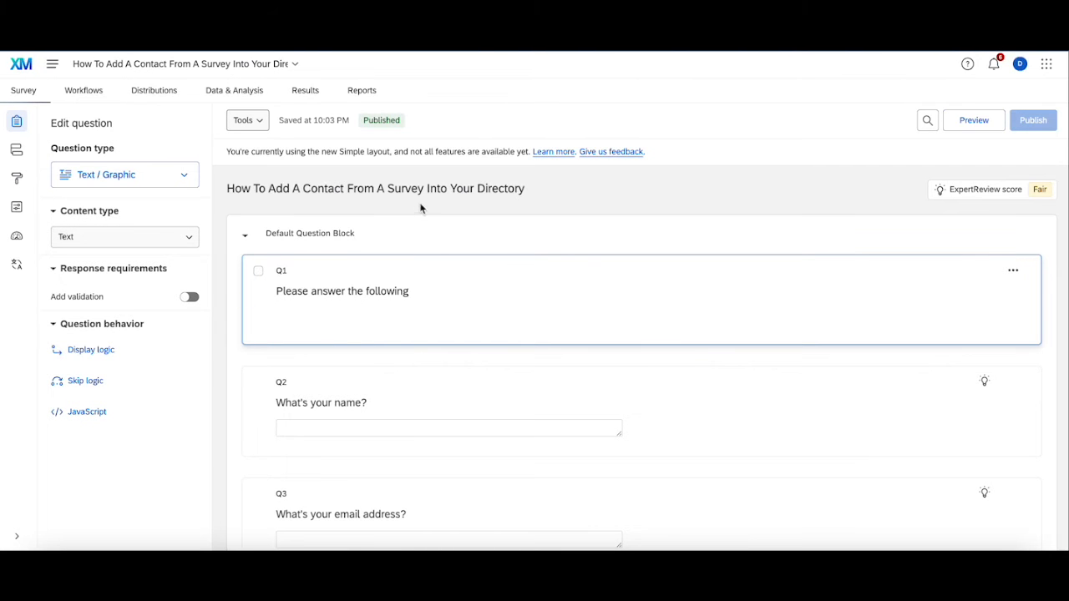
{"action": "left_click", "coordinate": [125, 94]}
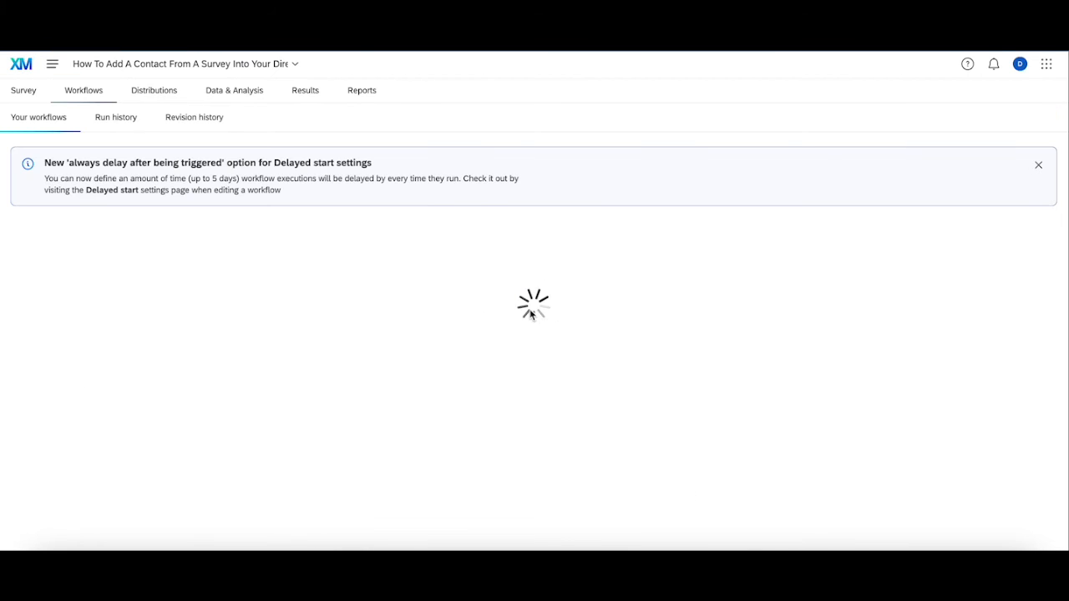
{"action": "left_click", "coordinate": [116, 117]}
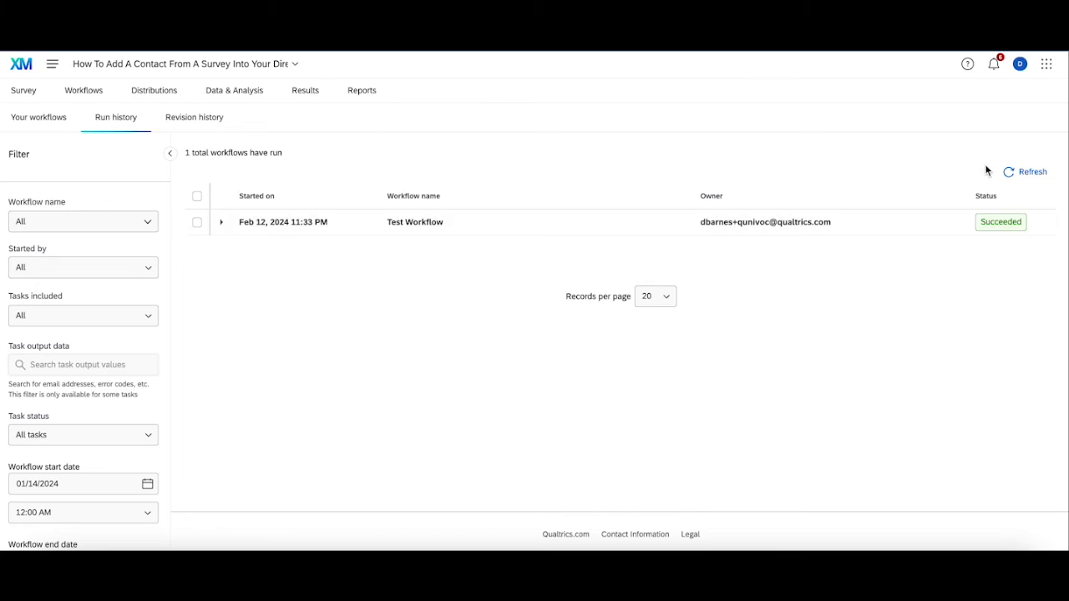
{"action": "left_click", "coordinate": [1027, 172]}
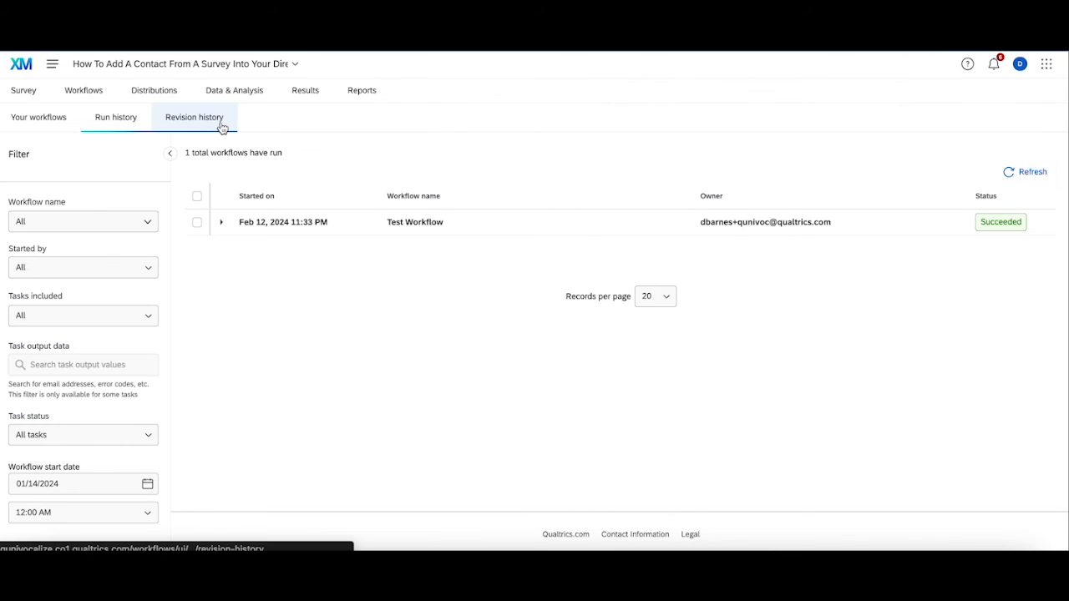
{"action": "left_click", "coordinate": [228, 92]}
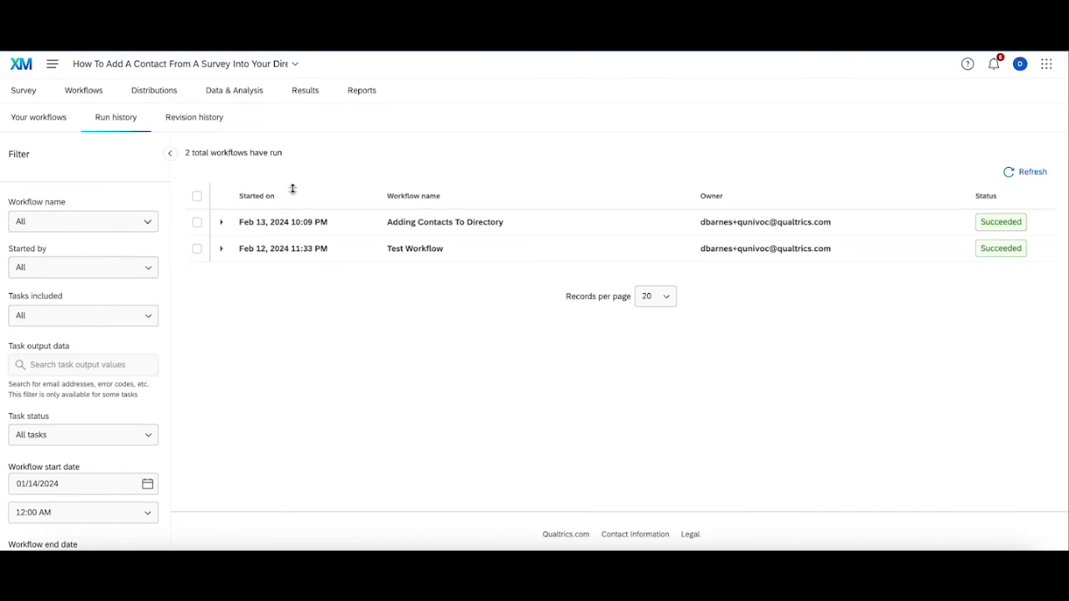
{"action": "left_click", "coordinate": [31, 91]}
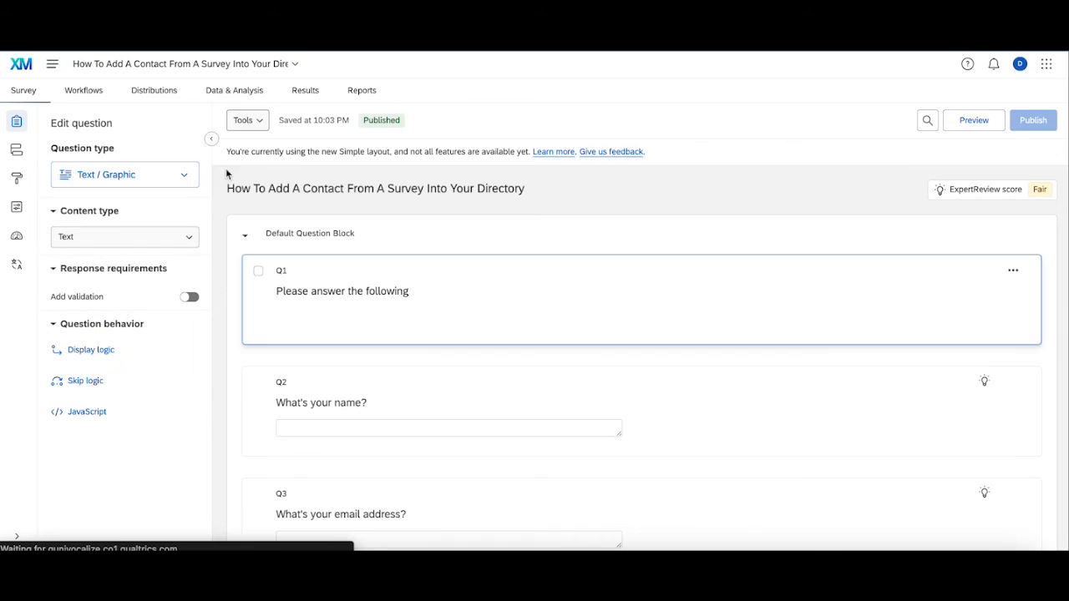
- Check the new response in Data & Analysis, then go to Directories from the main menu
{"action": "left_click", "coordinate": [229, 92]}
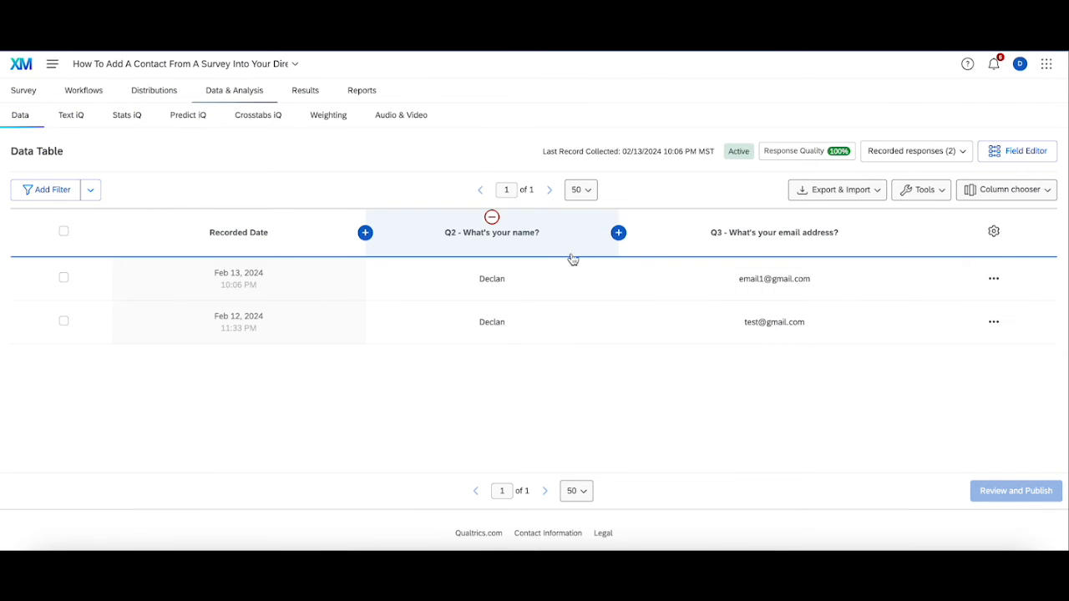
{"action": "left_click", "coordinate": [51, 64]}
{"action": "left_click", "coordinate": [131, 237]}
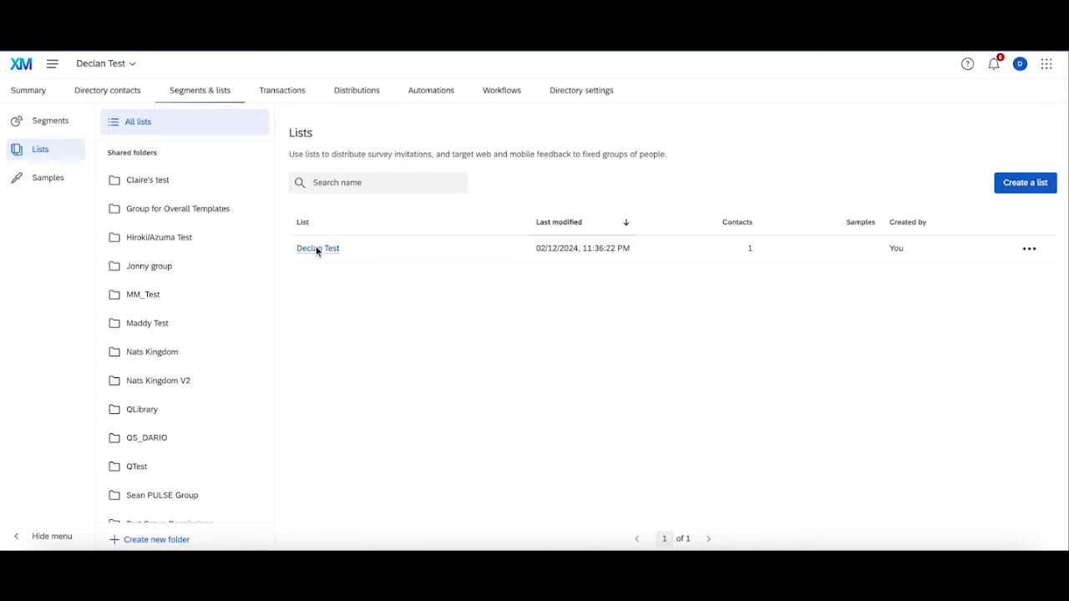
- Open the test list and view the new contact's phone number and 'Test Department' attributes
{"action": "left_click", "coordinate": [317, 249]}
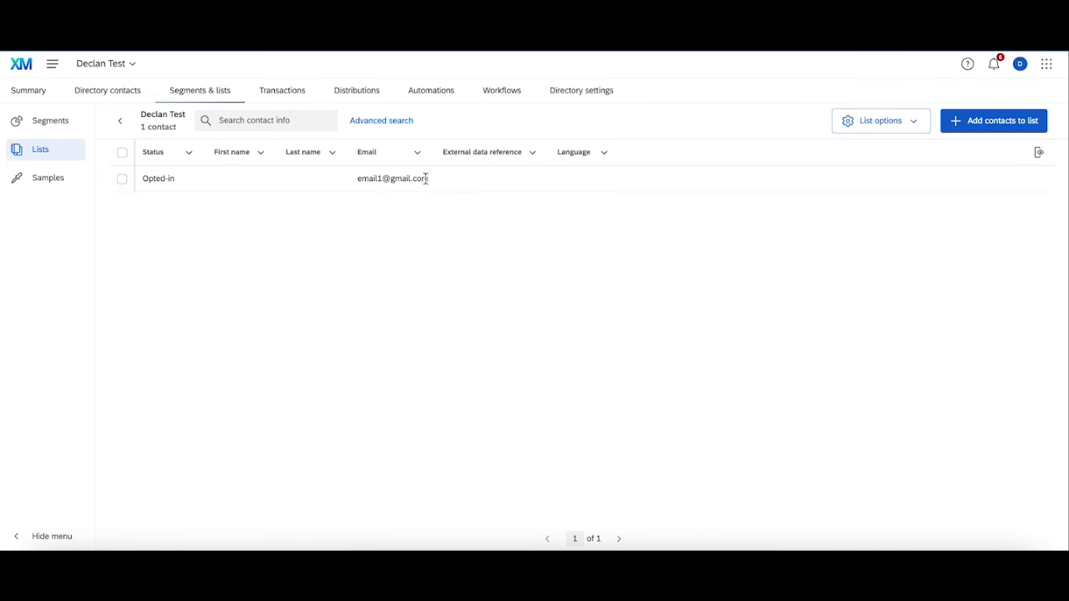
{"action": "left_click", "coordinate": [479, 183]}
{"action": "scroll", "coordinate": [960, 342], "scroll_direction": "down", "scroll_amount": 2}
{"action": "scroll", "coordinate": [961, 341], "scroll_direction": "down", "scroll_amount": 1}
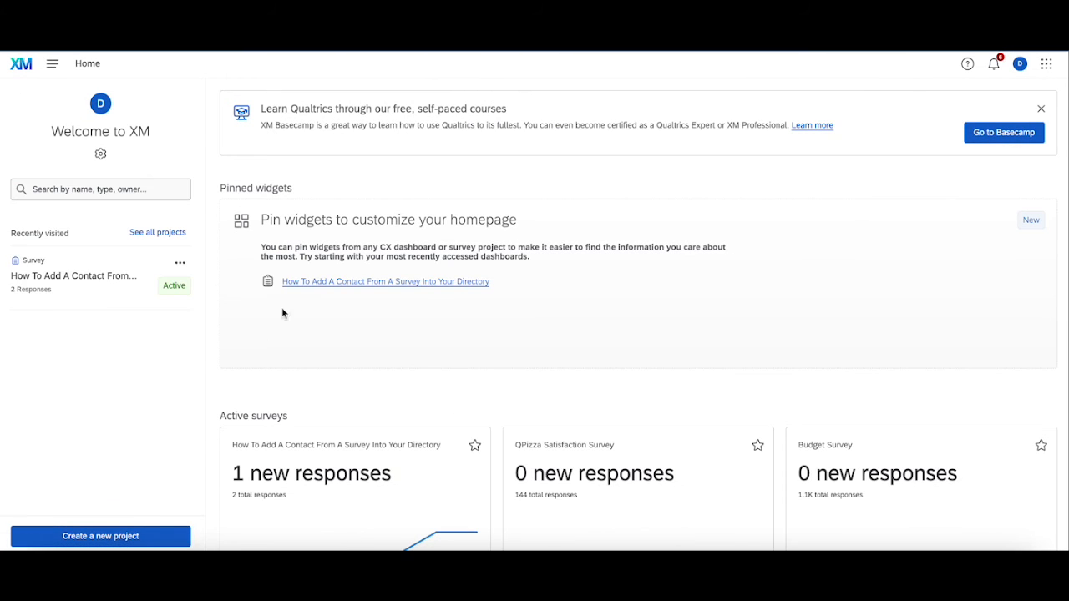
- Reopen the contact survey, look over its questions and survey flow, then view its workflows
{"action": "left_click", "coordinate": [90, 274]}
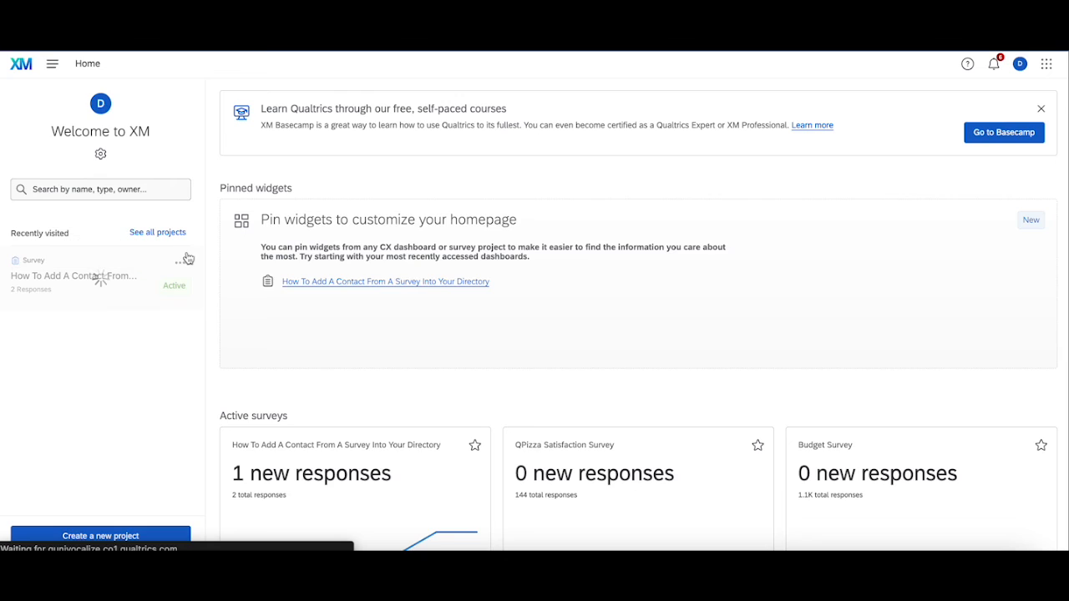
{"action": "scroll", "coordinate": [506, 291], "scroll_direction": "down", "scroll_amount": 3}
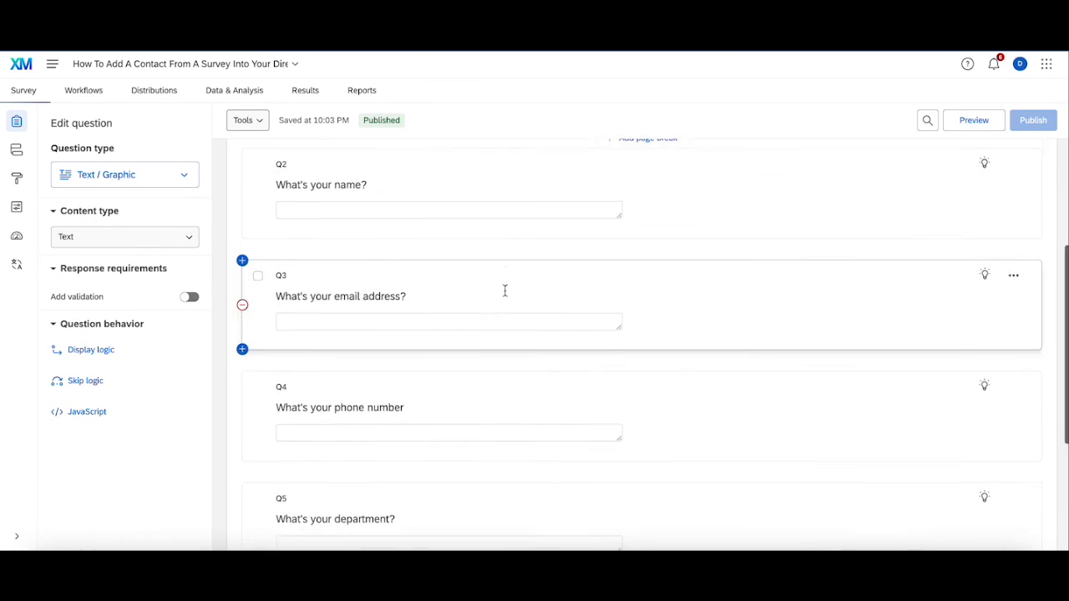
{"action": "scroll", "coordinate": [534, 393], "scroll_direction": "down", "scroll_amount": 3}
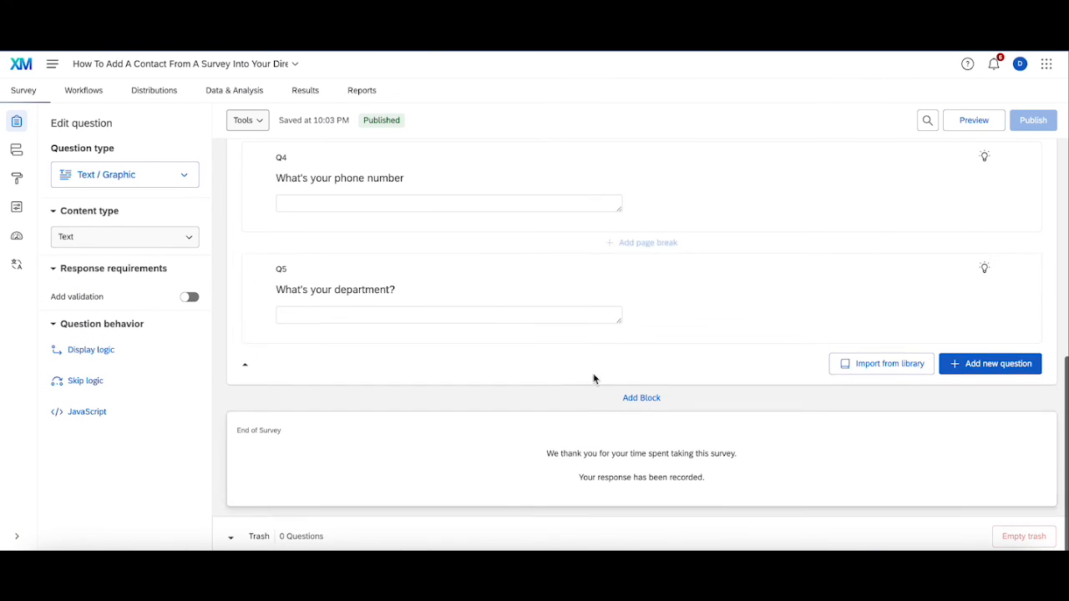
{"action": "scroll", "coordinate": [492, 290], "scroll_direction": "up", "scroll_amount": 5}
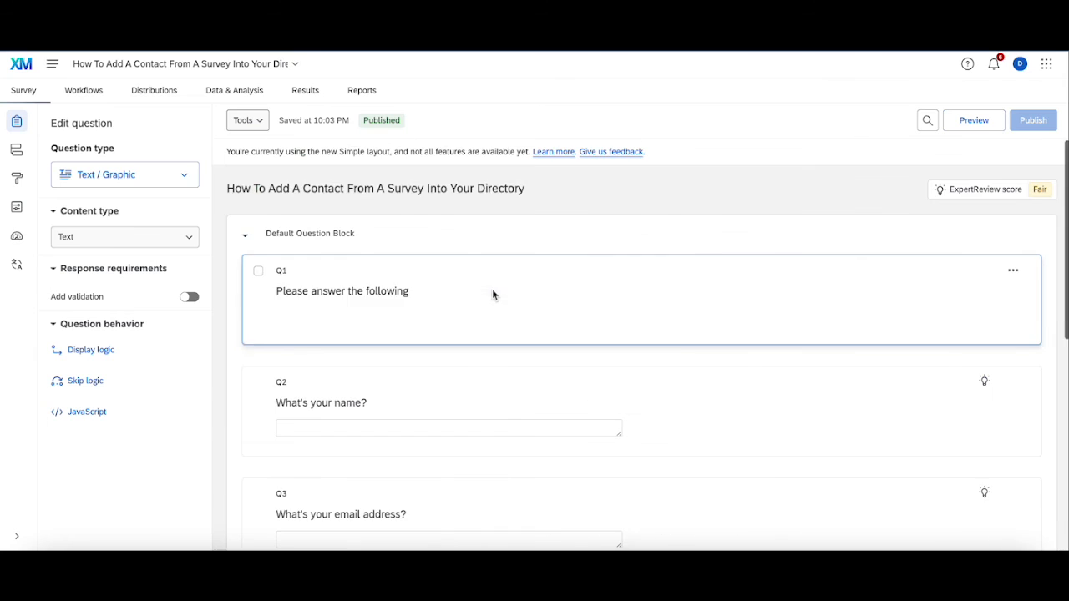
{"action": "left_click", "coordinate": [16, 149]}
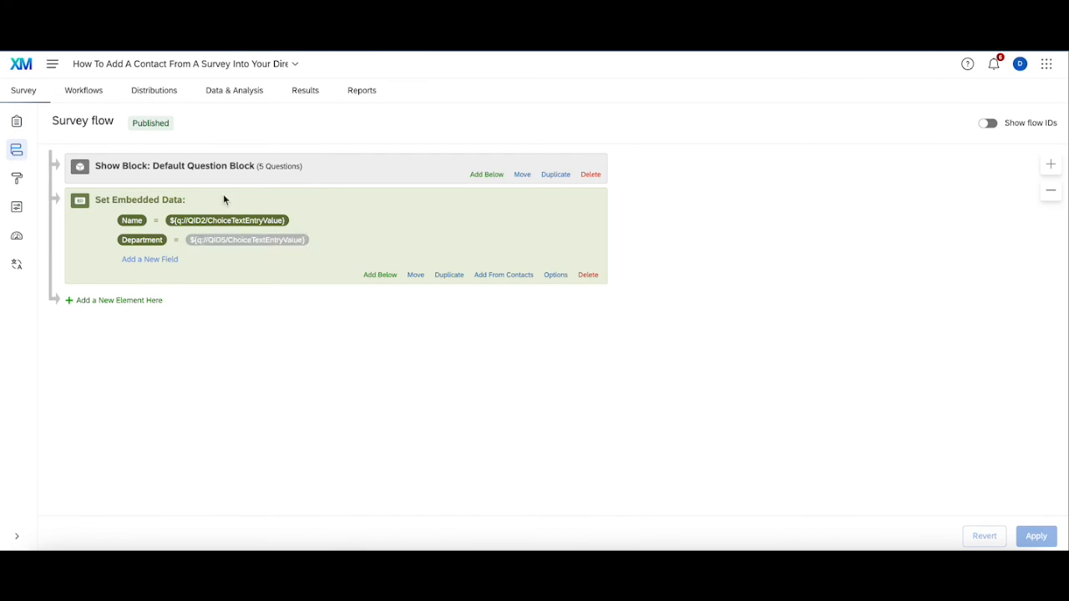
{"action": "left_click", "coordinate": [70, 88]}
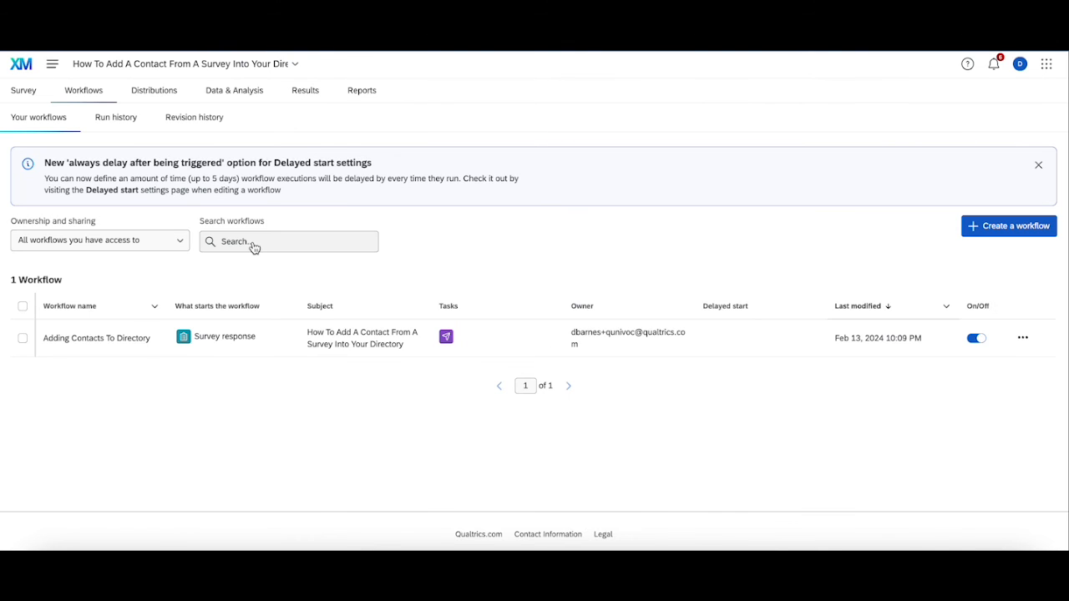
- Save the XM Directory task's field mapping in 'Adding Contacts To Directory' and dismiss the delayed-start banner
{"action": "left_click", "coordinate": [220, 349]}
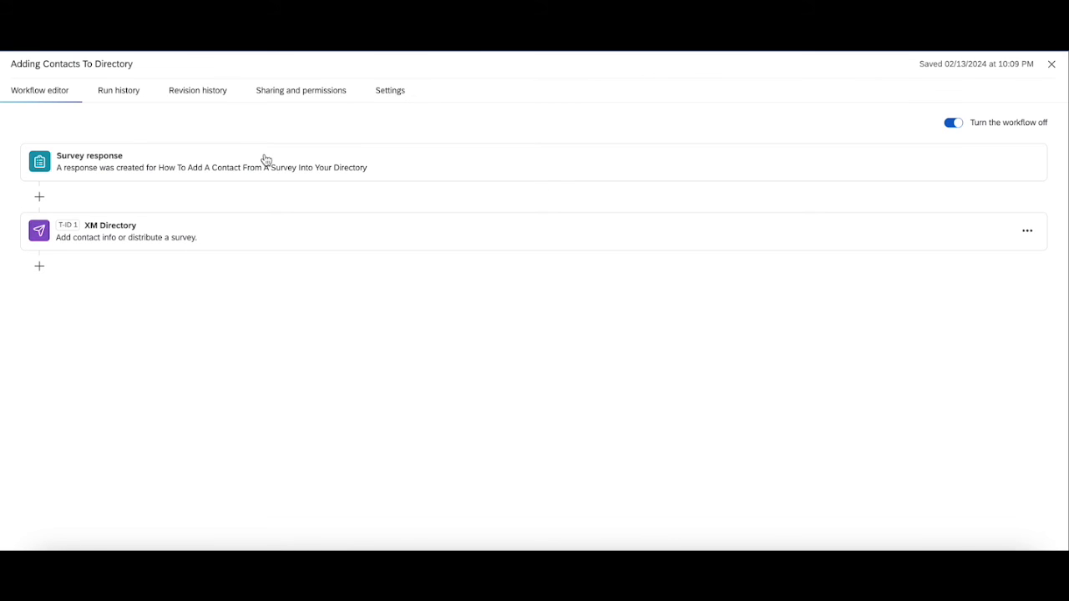
{"action": "left_click", "coordinate": [252, 230]}
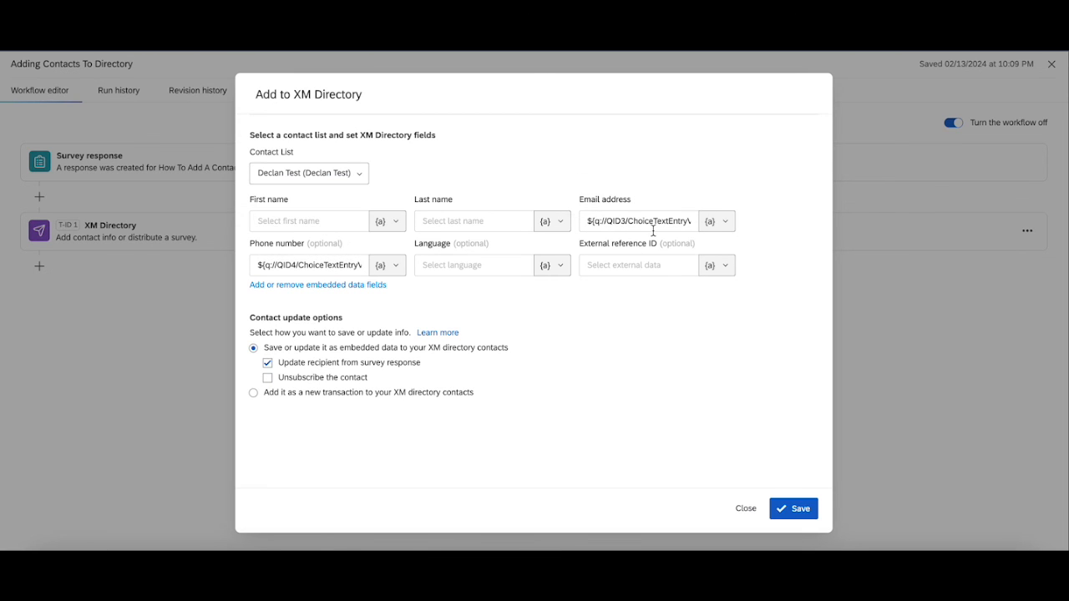
{"action": "left_click", "coordinate": [789, 509]}
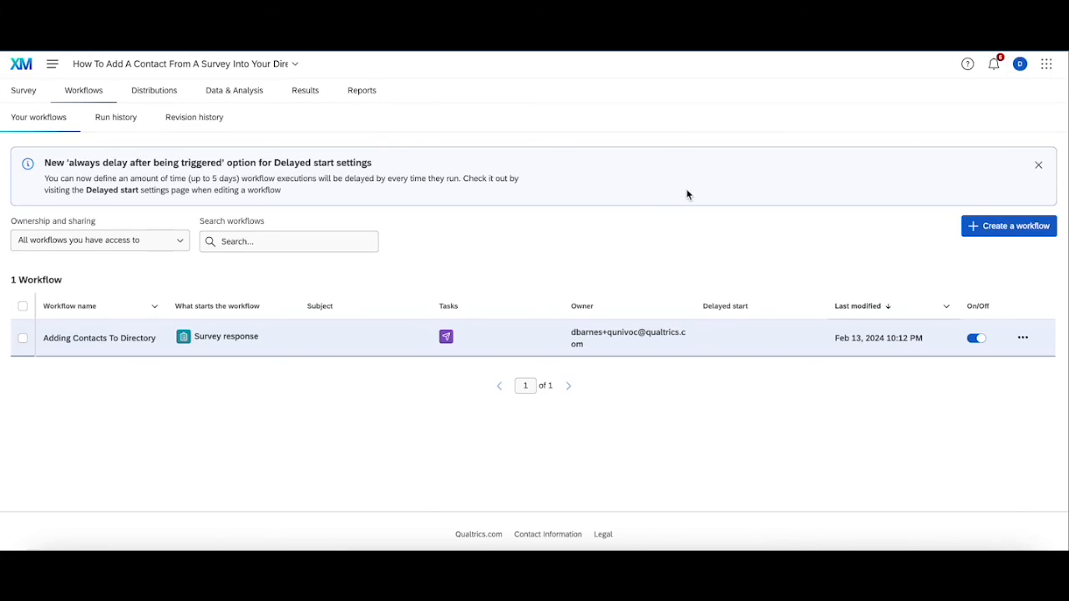
{"action": "left_click", "coordinate": [1038, 164]}
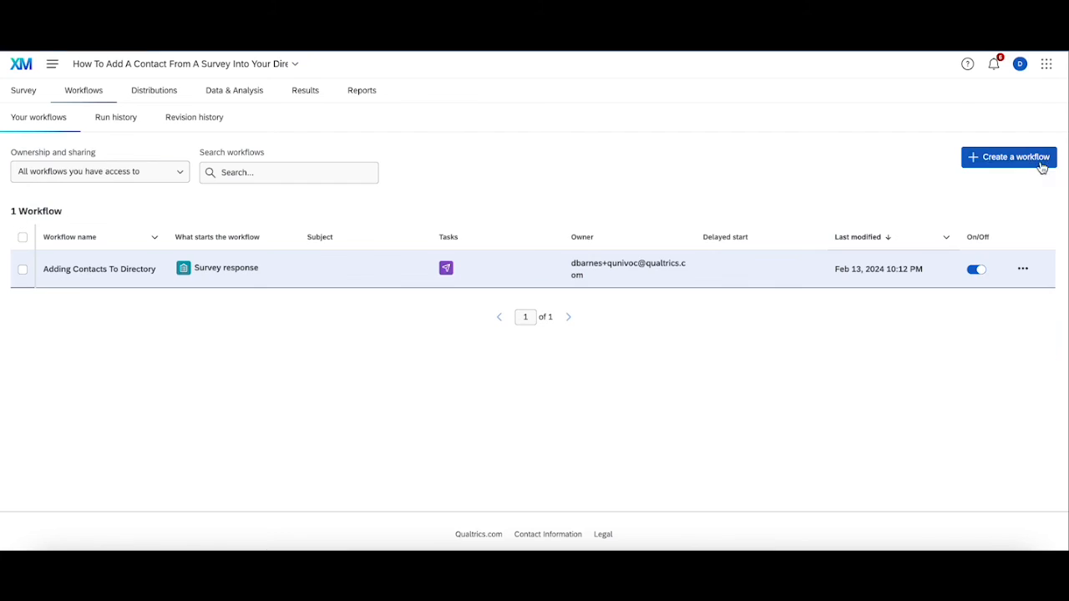